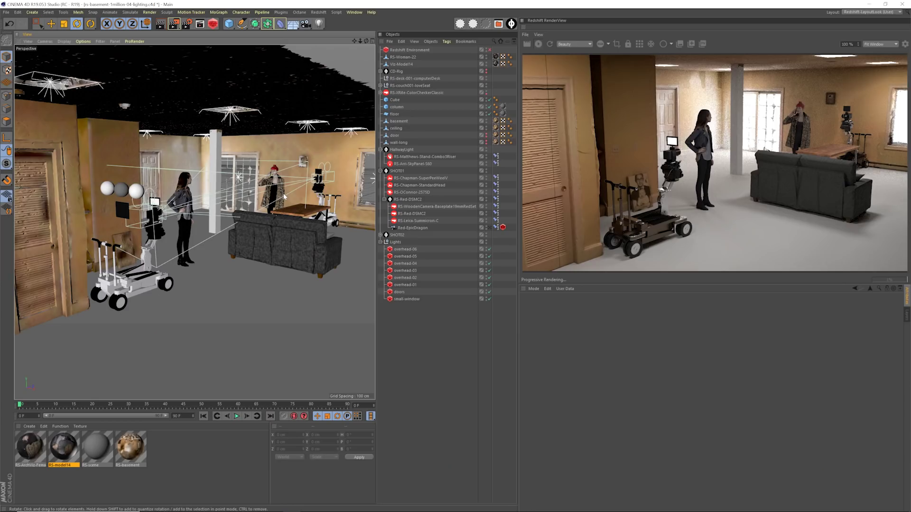
- Orbit to face the basement set frontally and dolly back until the whole room shows
left_click_drag(209, 199, 249, 196, "alt")
right_click_drag(249, 196, 222, 199, "alt")
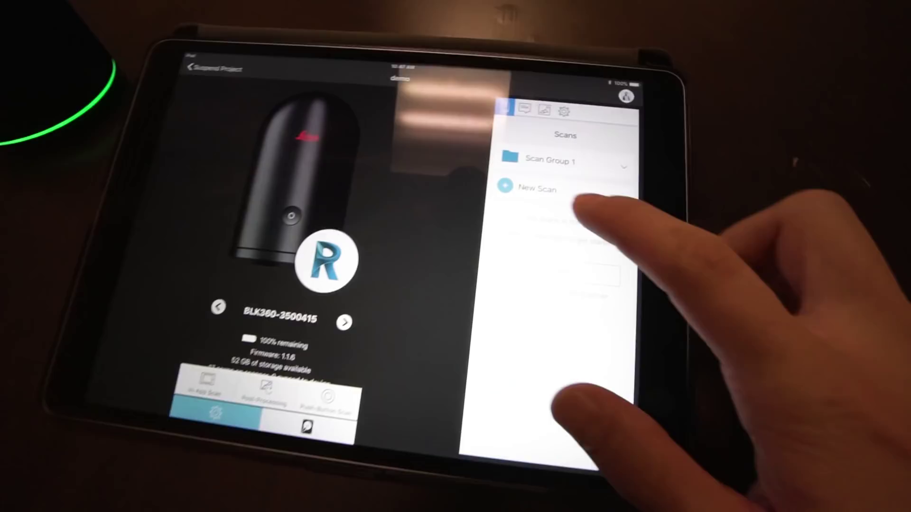
- Start a new BLK360 scan under Scan Group 1
left_click(612, 246)
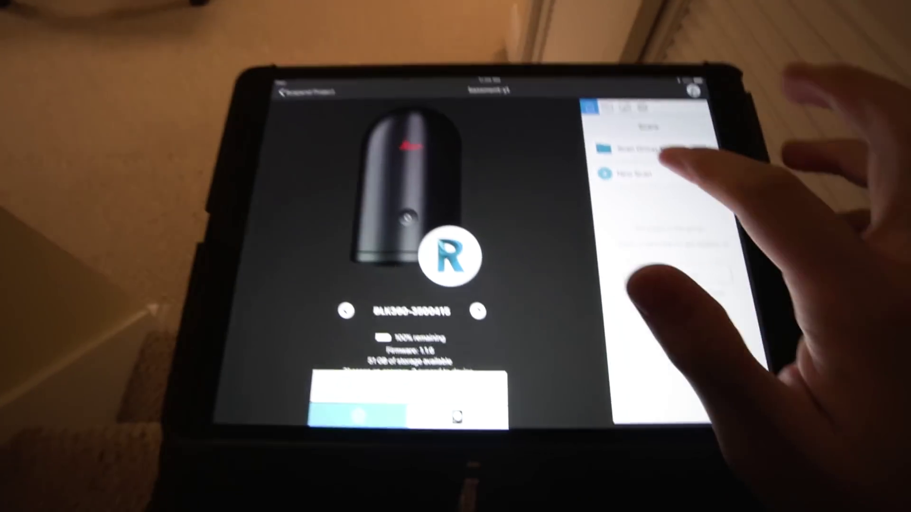
- Start another new scan on the BLK360 from the tablet
left_click(616, 222)
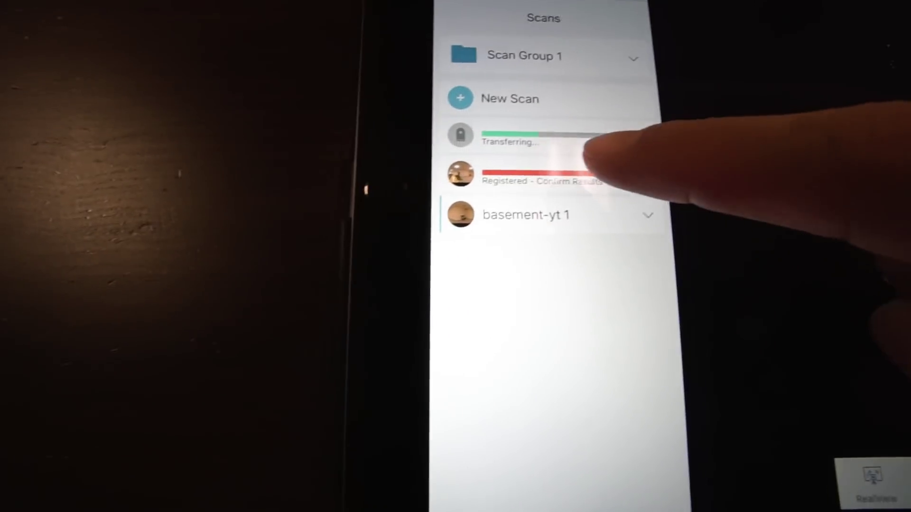
- Open the registration results of the scan marked Registered - Confirm Results
left_click(588, 173)
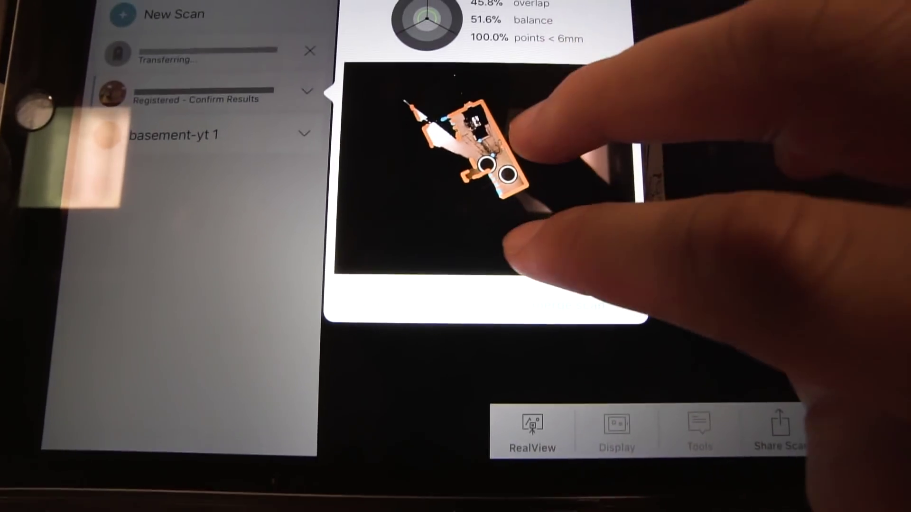
- Rotate and enlarge the registration preview to check the scans' alignment
left_click_drag(508, 234, 499, 313)
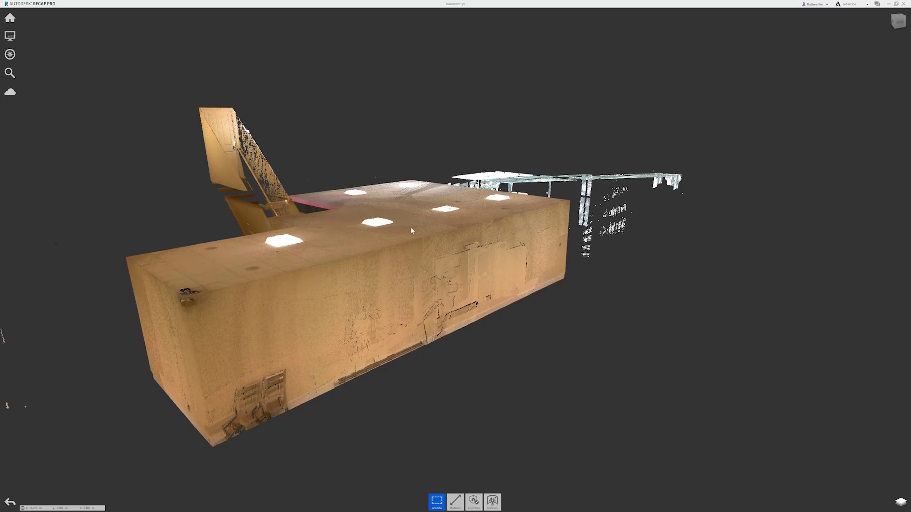
- Orbit the point cloud to a low side-on angle and zoom toward the long wall and stairs
left_click_drag(411, 229, 274, 231)
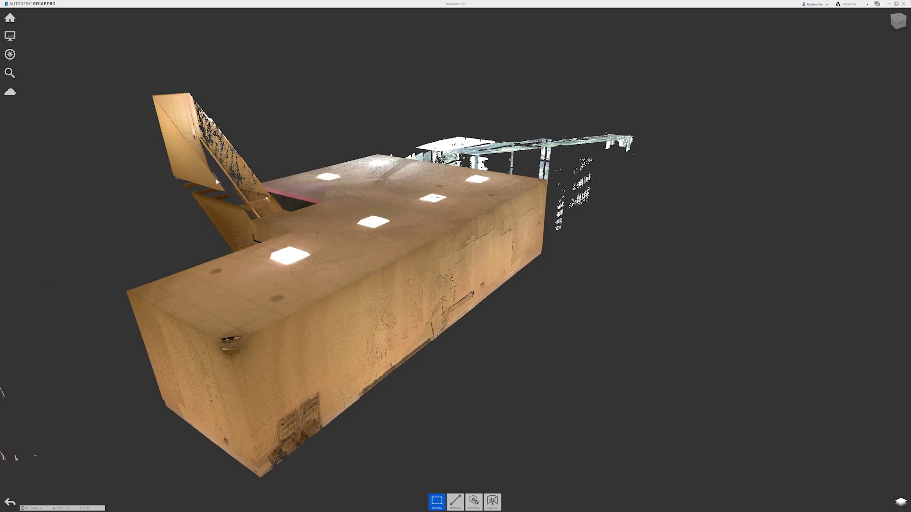
left_click_drag(217, 182, 250, 141)
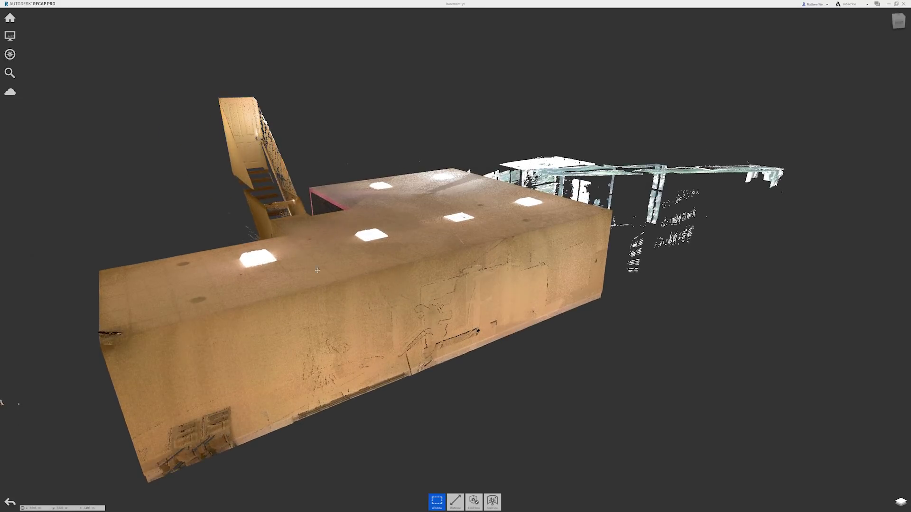
left_click_drag(318, 270, 285, 259)
scroll(284, 259, "up", 5)
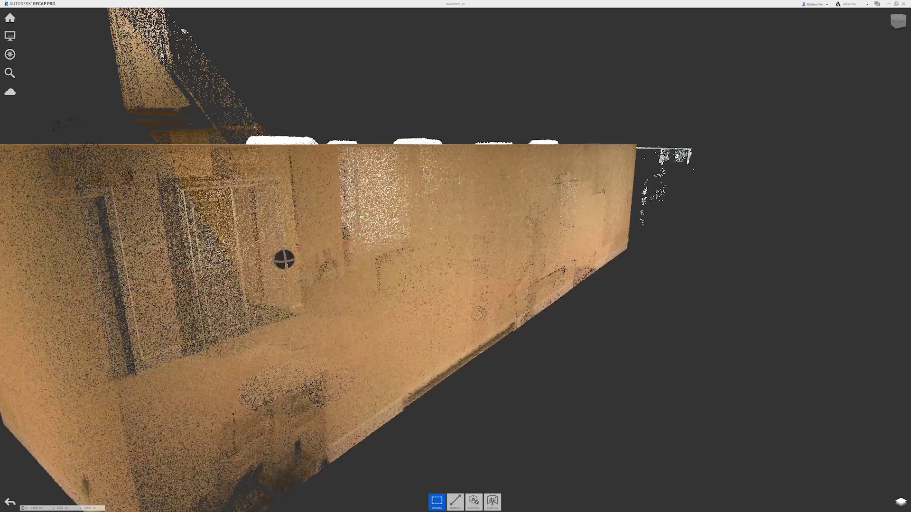
scroll(285, 260, "up", 10)
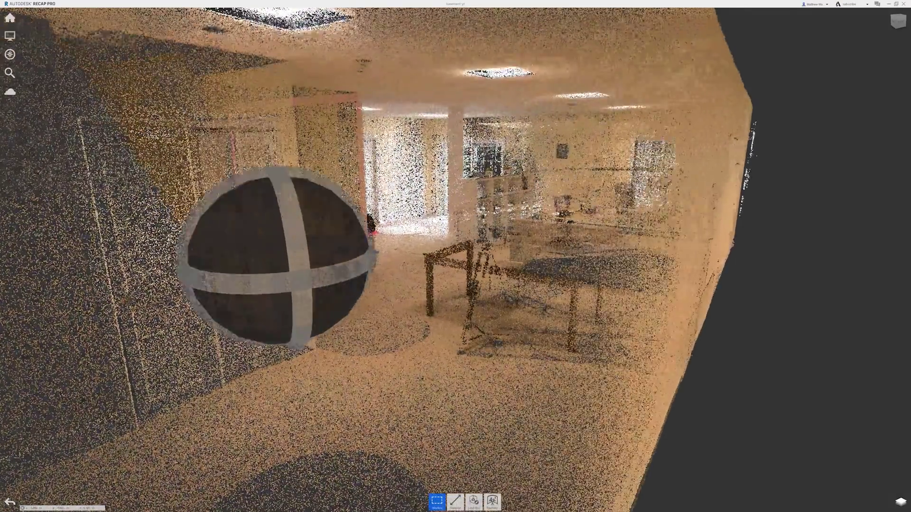
- Enter the scan position's RealView panorama and look toward the stairway and closet doors
left_click(285, 260)
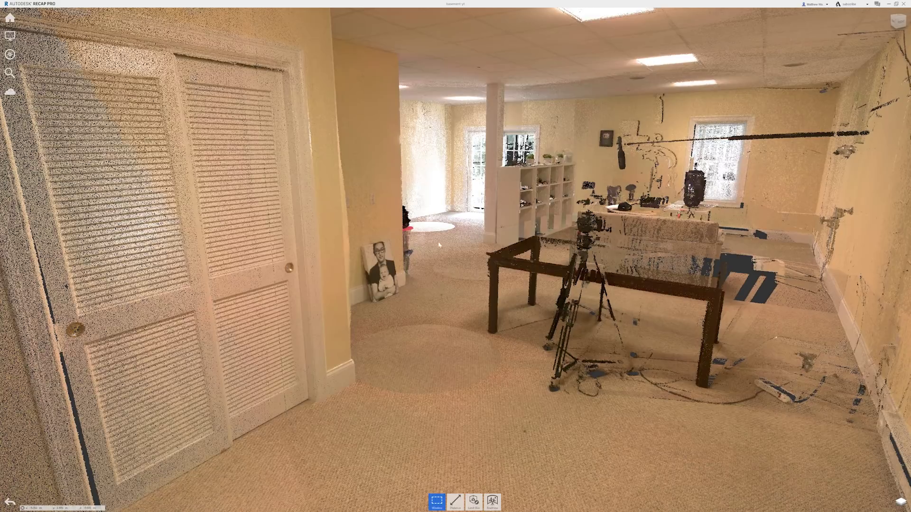
left_click_drag(215, 280, 266, 239)
left_click_drag(453, 229, 438, 177)
left_click_drag(285, 266, 253, 252)
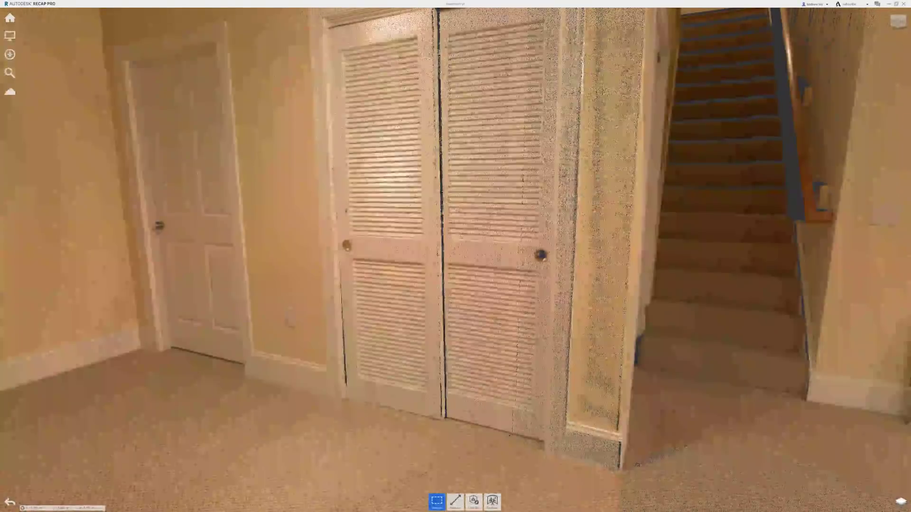
- Zoom back out and shift the view sideways across the room
scroll(196, 174, "down", 5)
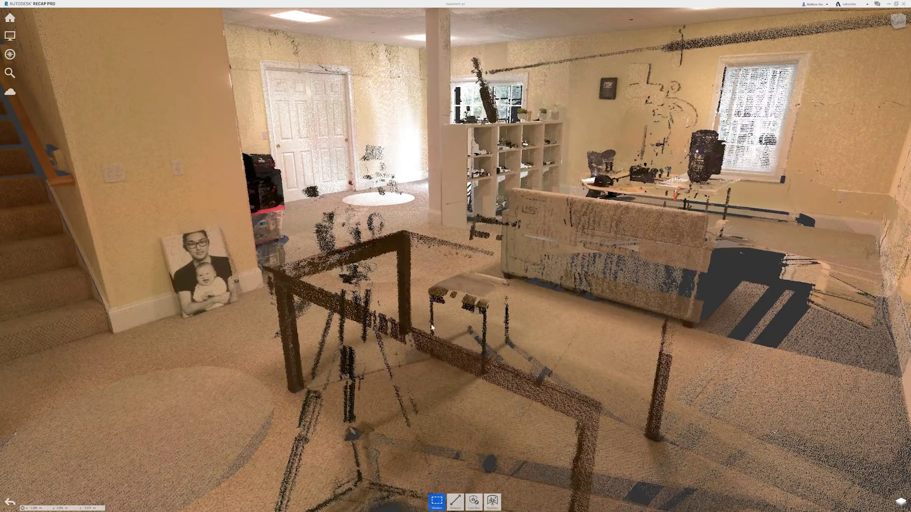
scroll(356, 278, "down", 3)
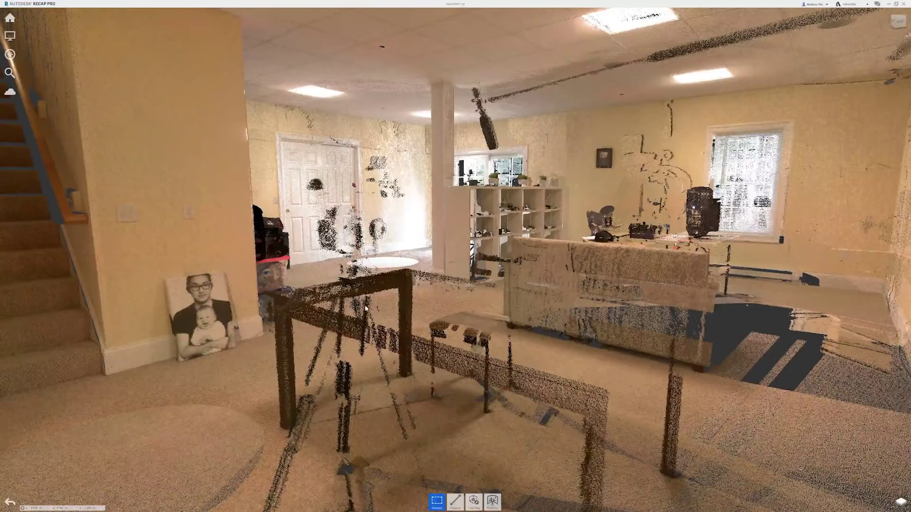
middle_click_drag(534, 289, 446, 291)
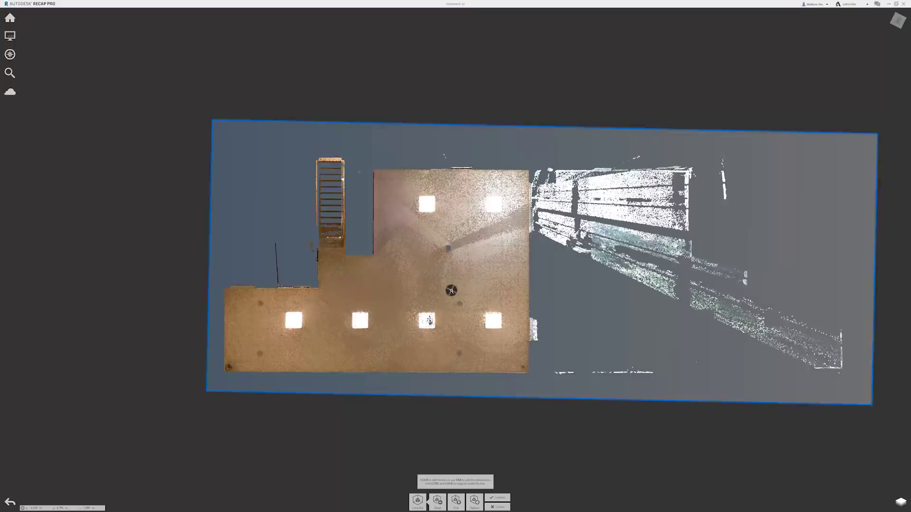
- Pull the limit box's right side in to the basement and lower its top below the ceiling
scroll(451, 290, "down", 2)
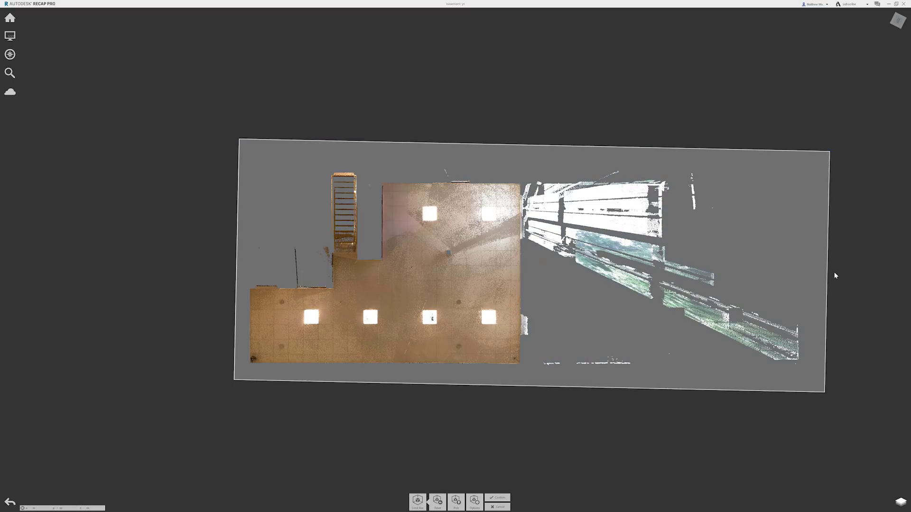
left_click_drag(828, 283, 530, 276)
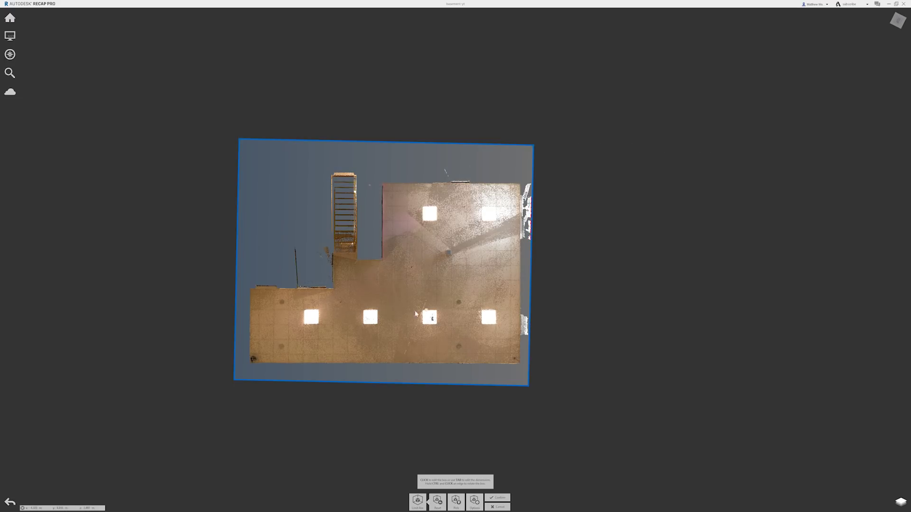
scroll(427, 322, "up", 5)
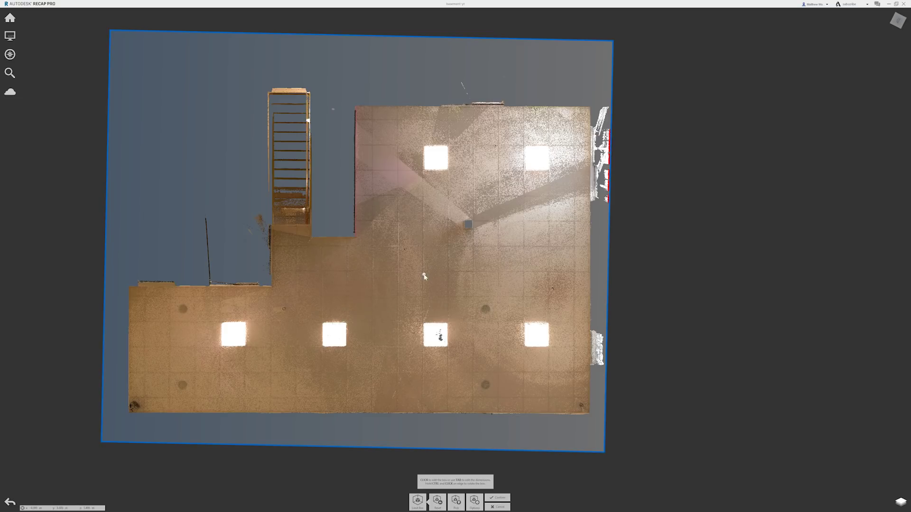
scroll(422, 270, "down", 5)
left_click(417, 253)
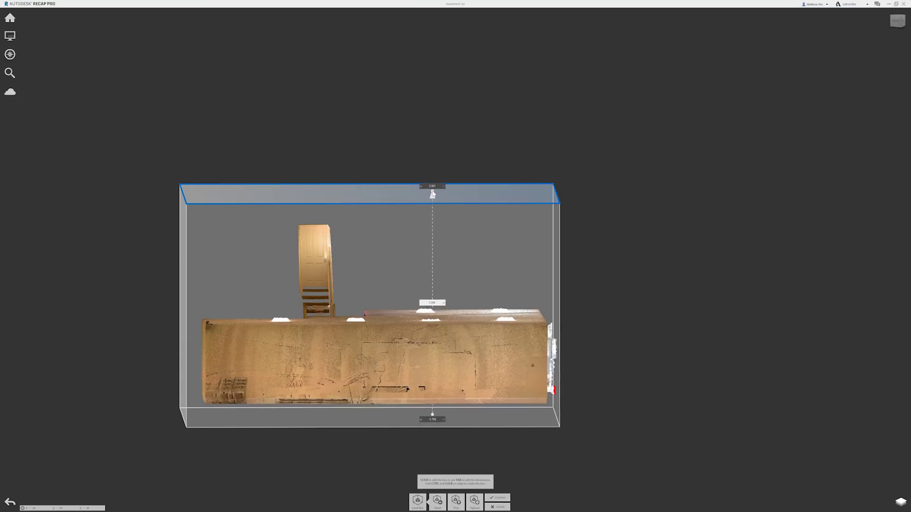
left_click_drag(437, 187, 464, 308)
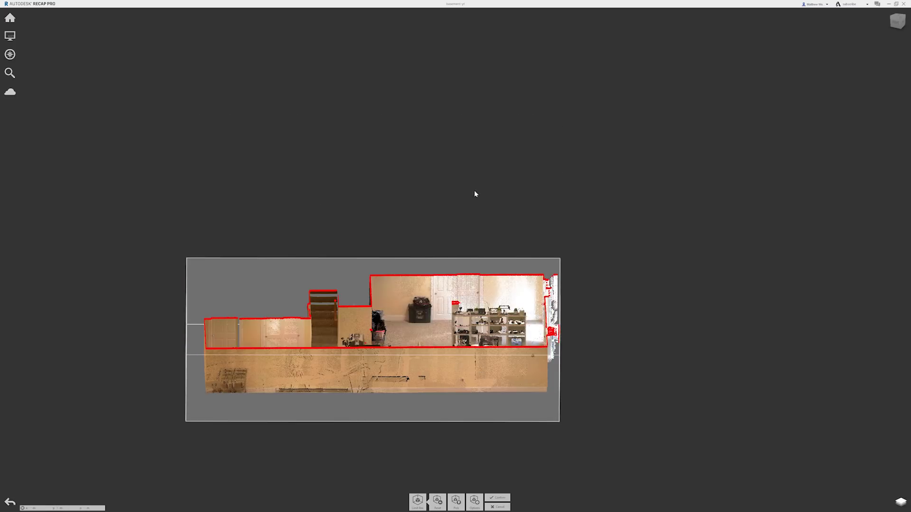
- Orbit and pan to a near top-down floor plan of the cut-open scan
left_click_drag(474, 193, 425, 326)
left_click_drag(587, 214, 628, 285)
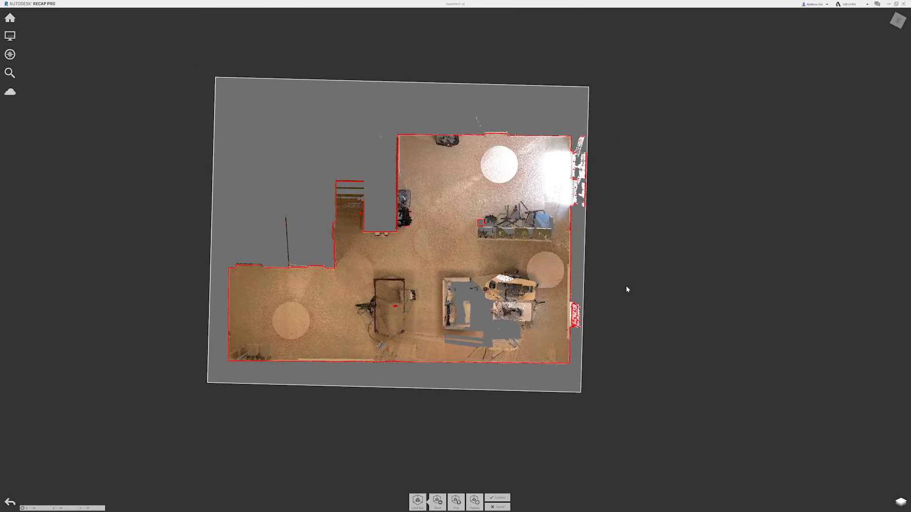
middle_click_drag(626, 289, 661, 288)
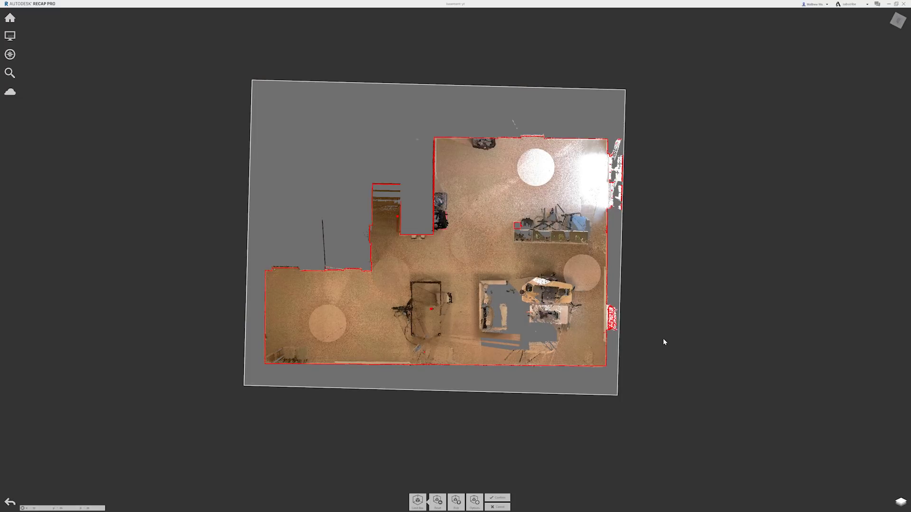
middle_click_drag(651, 297, 658, 298)
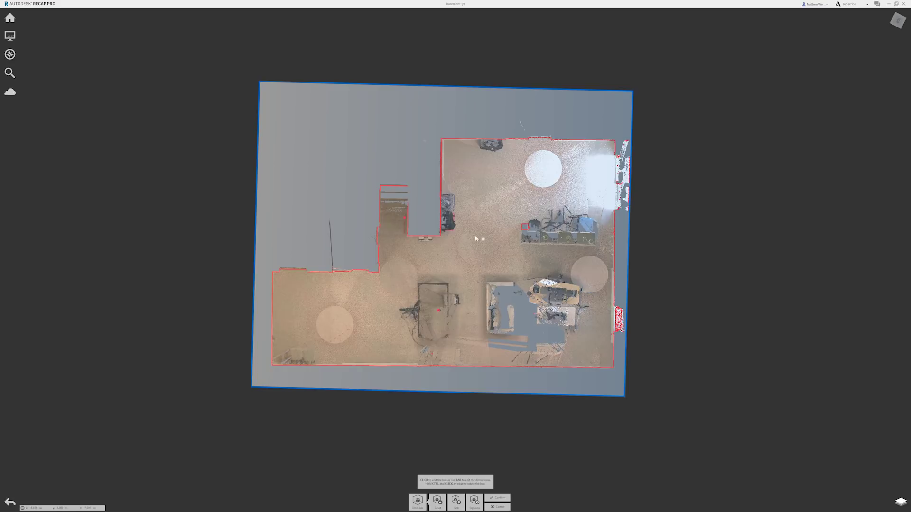
- Crop one side inward to slice the house, then zoom into the front cross-section
left_click(531, 379)
left_click_drag(493, 206, 396, 230)
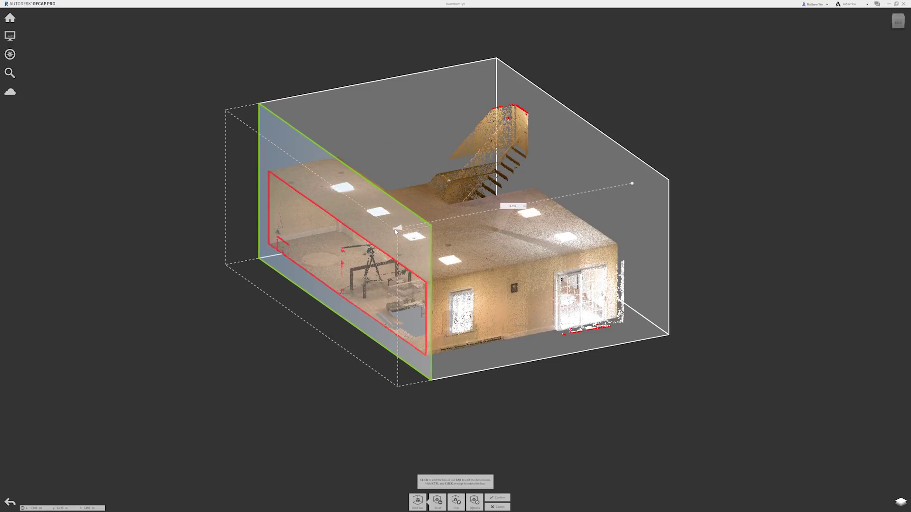
left_click(220, 305)
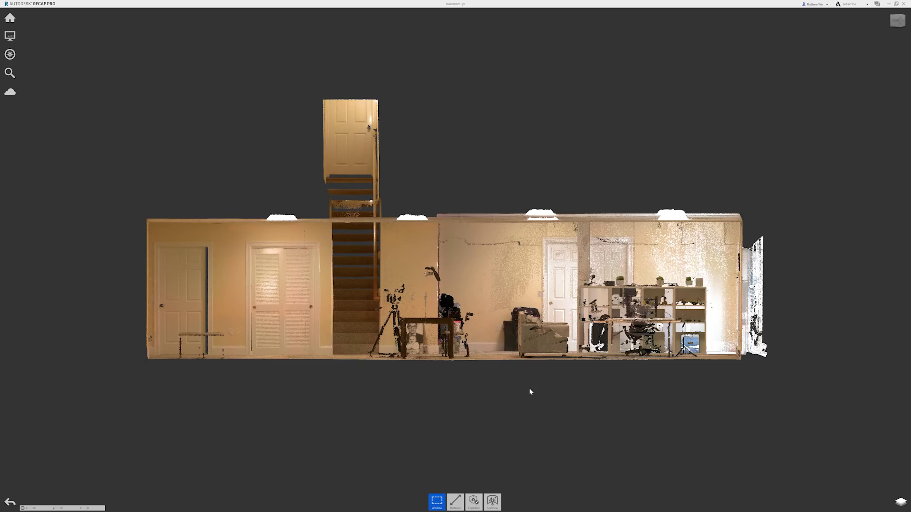
scroll(525, 374, "up", 3)
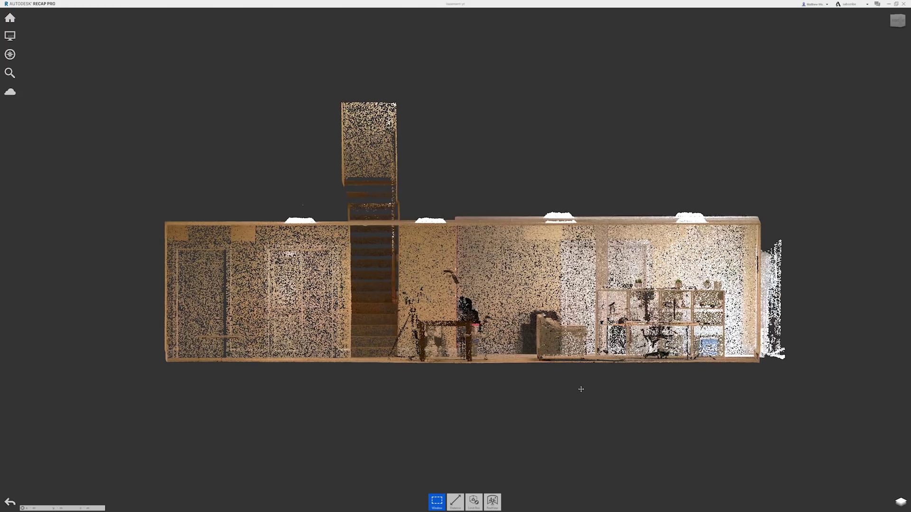
middle_click_drag(532, 375, 531, 379)
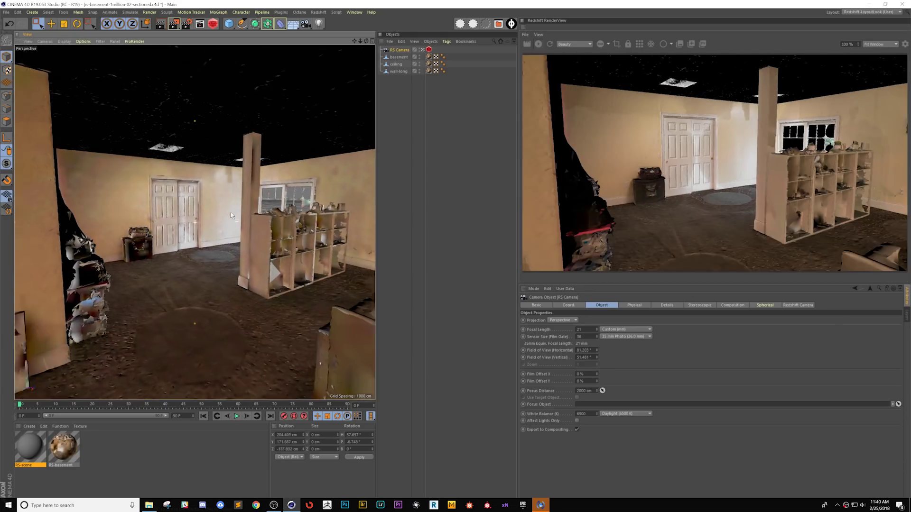
- Orbit and dolly around the textured basement mesh for a wide look at the room
left_click_drag(231, 212, 175, 244, "alt")
right_click_drag(175, 245, 147, 254, "alt")
left_click_drag(147, 255, 131, 229, "alt")
left_click_drag(163, 178, 180, 209, "alt")
scroll(222, 211, "up", 10)
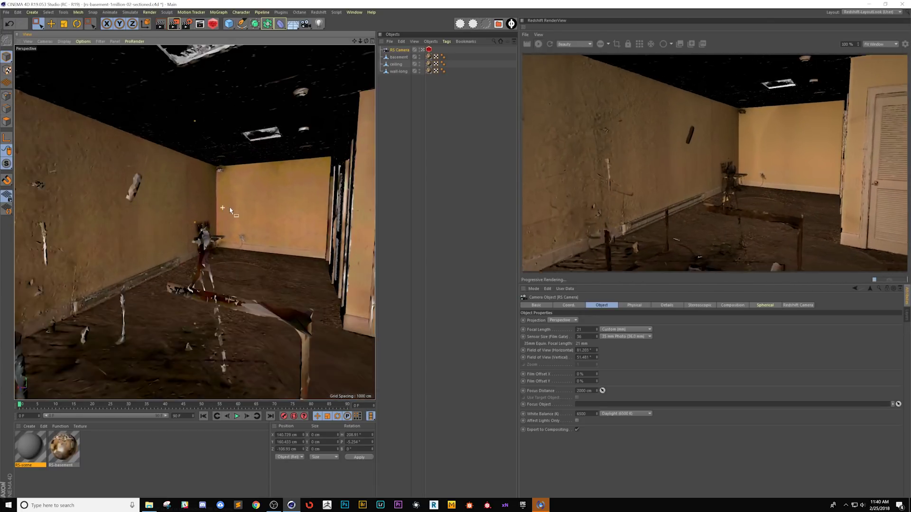
mouse_move(231, 216)
left_mouse_down("alt")
mouse_move(276, 211)
mouse_move(245, 218)
left_mouse_up("alt")
- Pull back to reveal the closet door and stairs, then move into the room toward the shelves
right_click_drag(245, 217, 118, 206, "alt")
right_click_drag(240, 219, 209, 218, "alt")
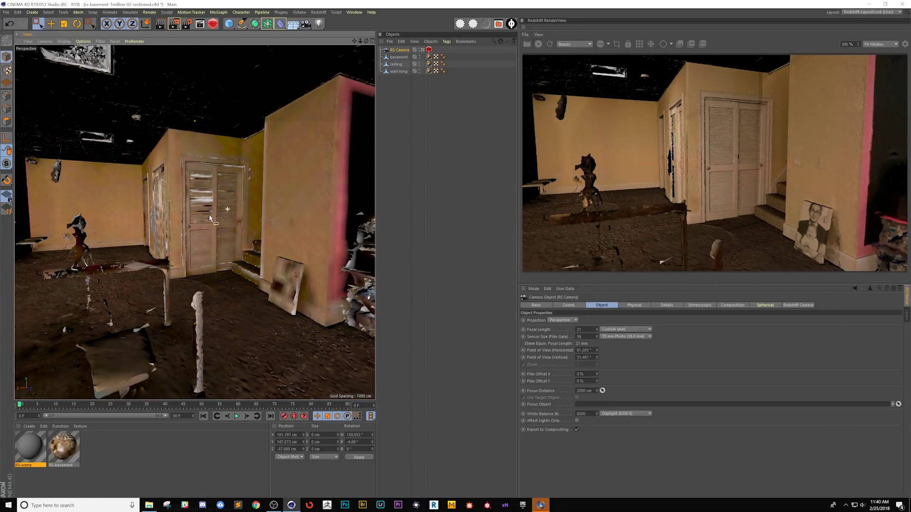
scroll(209, 218, "up", 2)
left_click_drag(294, 224, 257, 225, "alt")
right_click_drag(256, 225, 212, 222, "alt")
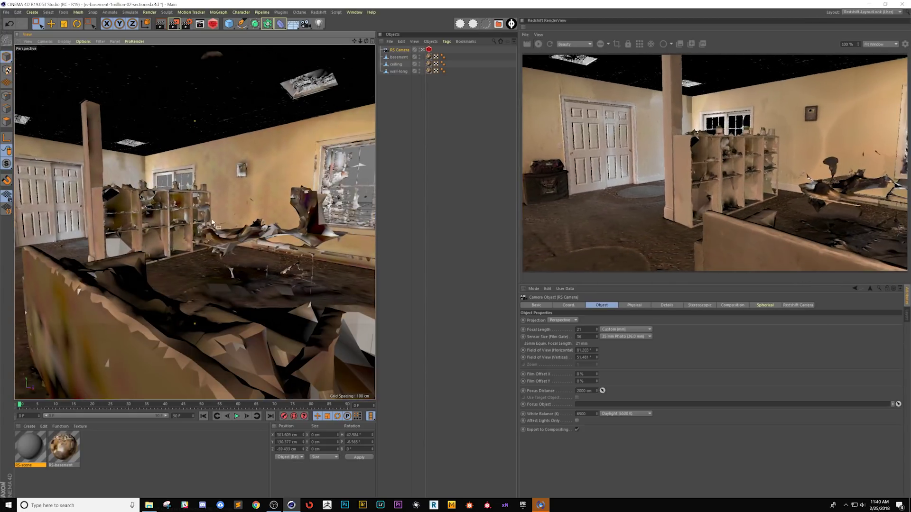
left_click_drag(140, 227, 167, 239, "alt")
scroll(194, 229, "down", 3)
- Turn toward the closet doors, tilt up to the ceiling, then frame the staircase
left_click_drag(253, 236, 268, 231, "alt")
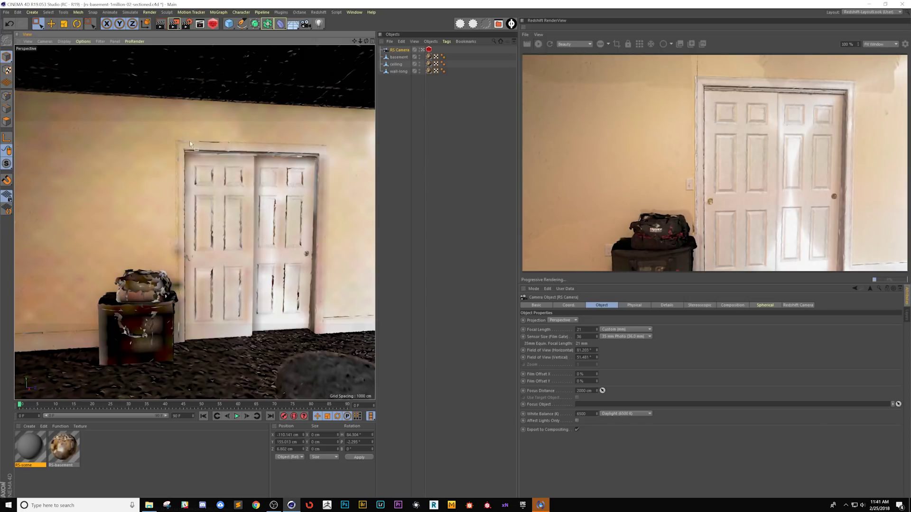
scroll(272, 167, "down", 10)
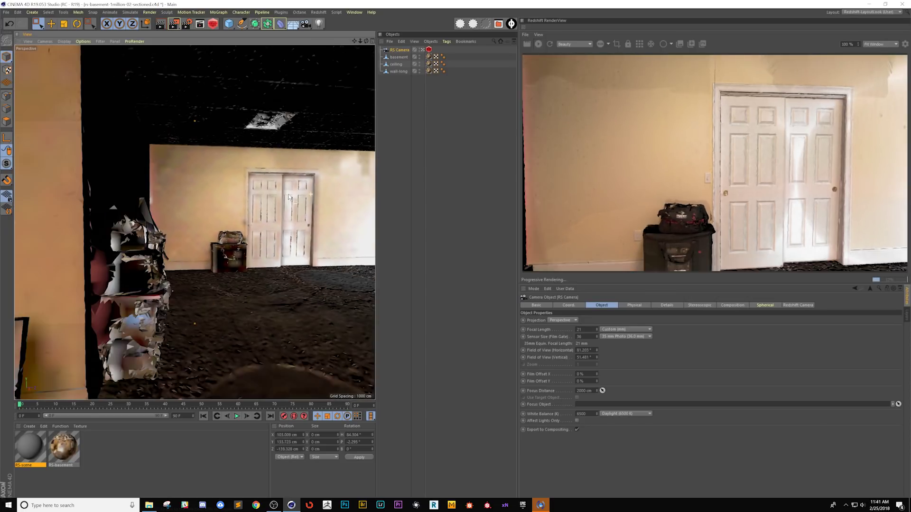
left_click_drag(277, 188, 305, 206, "alt")
right_click_drag(304, 206, 251, 230, "alt")
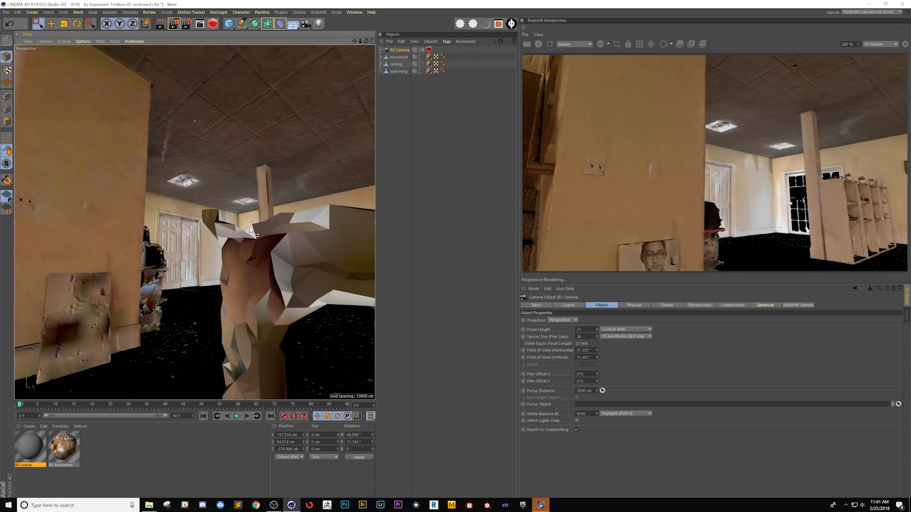
mouse_move(165, 222)
left_mouse_down("alt")
mouse_move(244, 206)
mouse_move(153, 211)
left_mouse_up("alt")
scroll(145, 213, "down", 3)
scroll(199, 209, "down", 3)
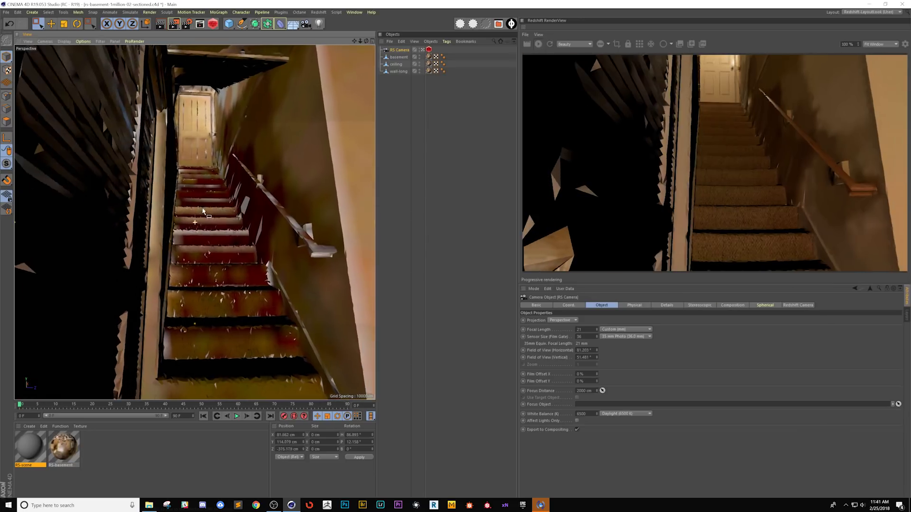
left_click_drag(193, 208, 165, 246, "alt")
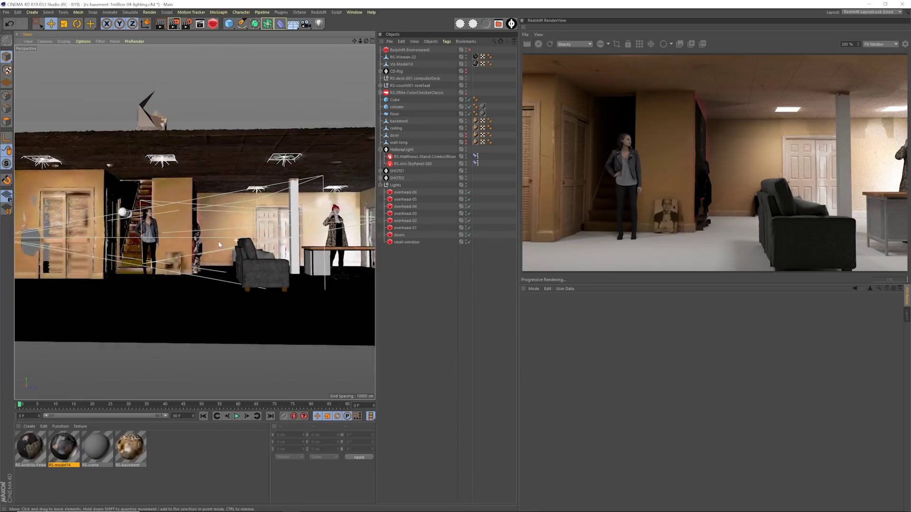
scroll(219, 244, "down", 6)
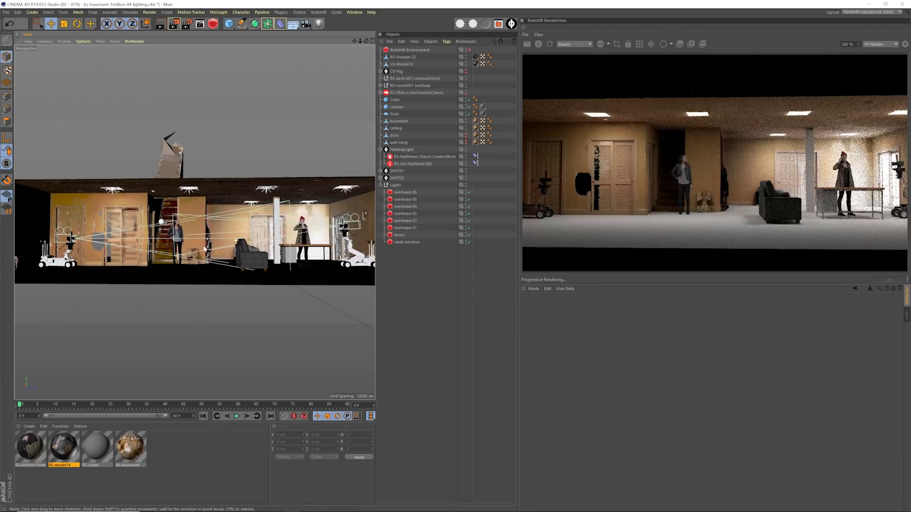
left_click_drag(203, 249, 219, 247, "alt")
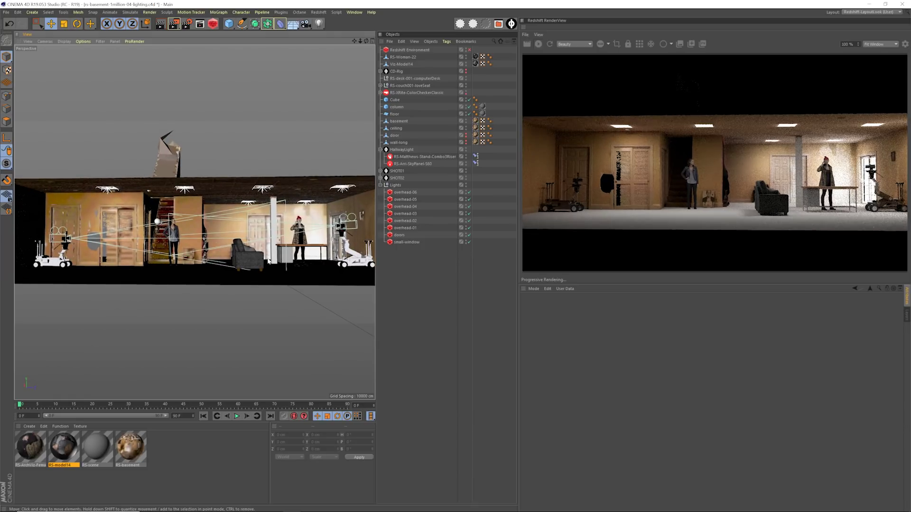
left_click_drag(298, 245, 237, 257, "alt")
scroll(215, 236, "up", 6)
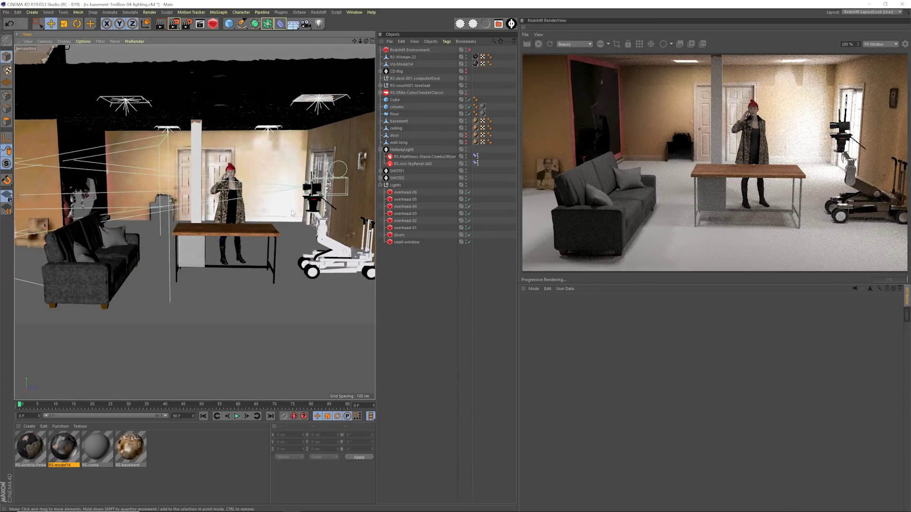
left_click_drag(291, 210, 218, 228, "alt")
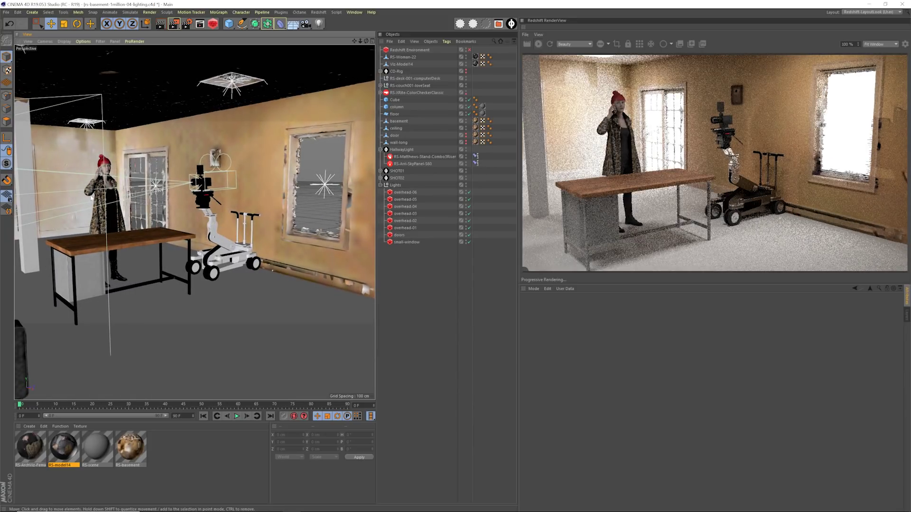
right_click_drag(215, 224, 235, 258, "alt")
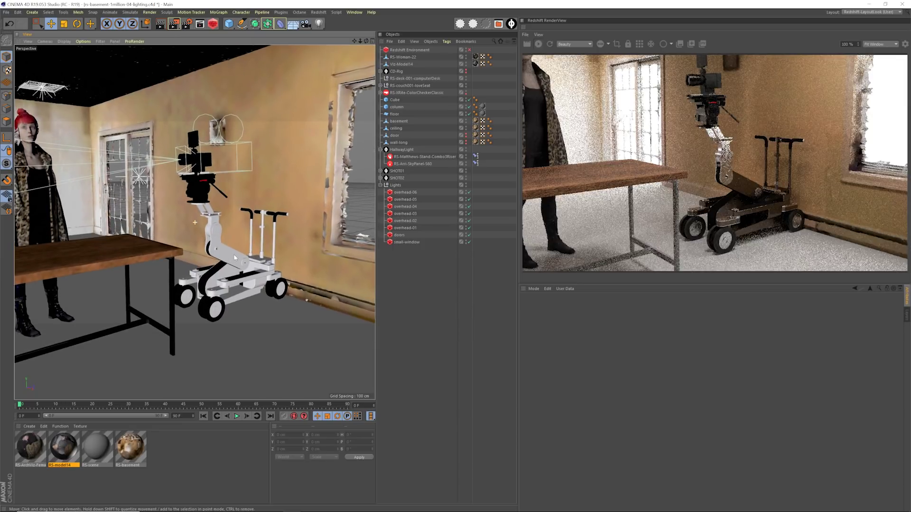
left_click_drag(236, 266, 112, 219, "alt")
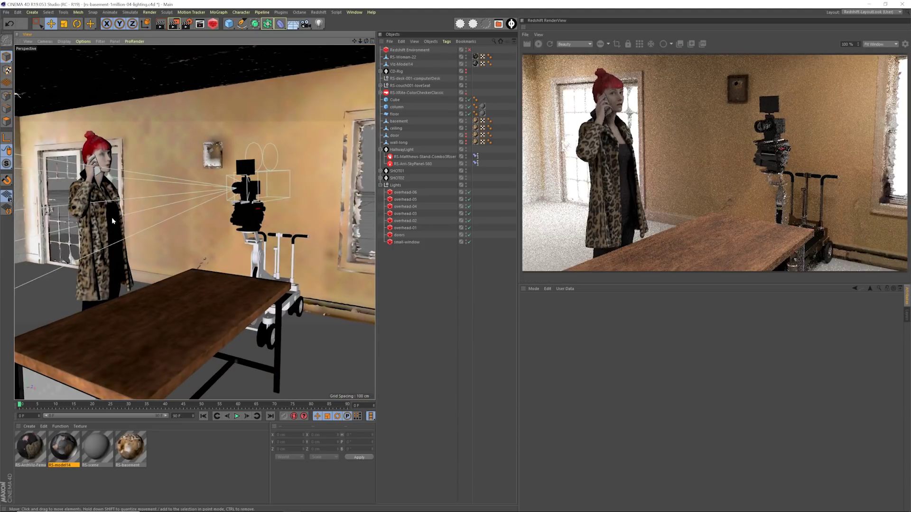
right_click_drag(231, 238, 192, 240, "alt")
left_click_drag(192, 240, 242, 235, "alt")
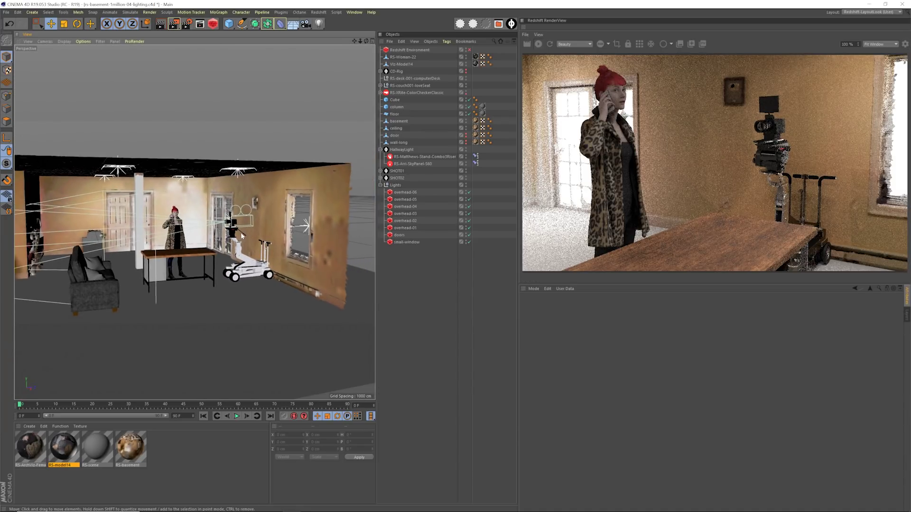
right_click_drag(242, 235, 273, 239, "alt")
left_click_drag(274, 240, 255, 239, "alt")
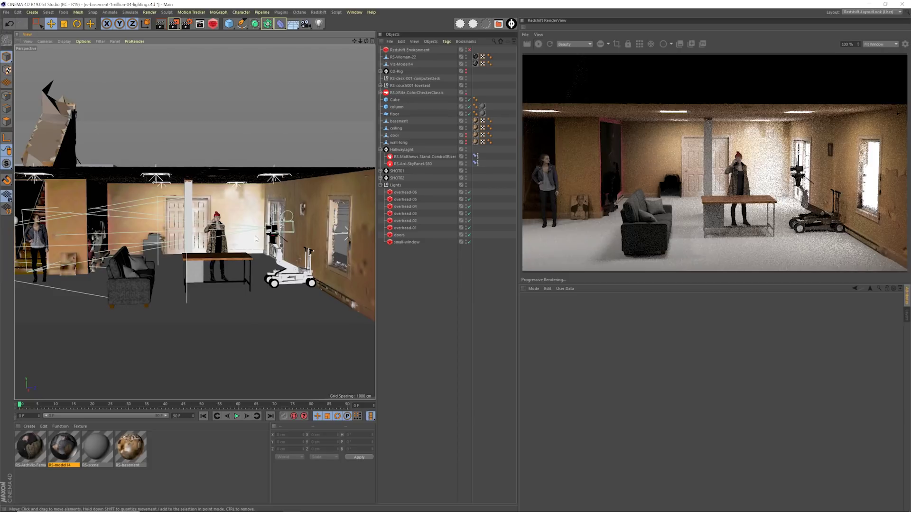
left_click_drag(255, 248, 243, 249, "alt")
scroll(243, 248, "down", 5)
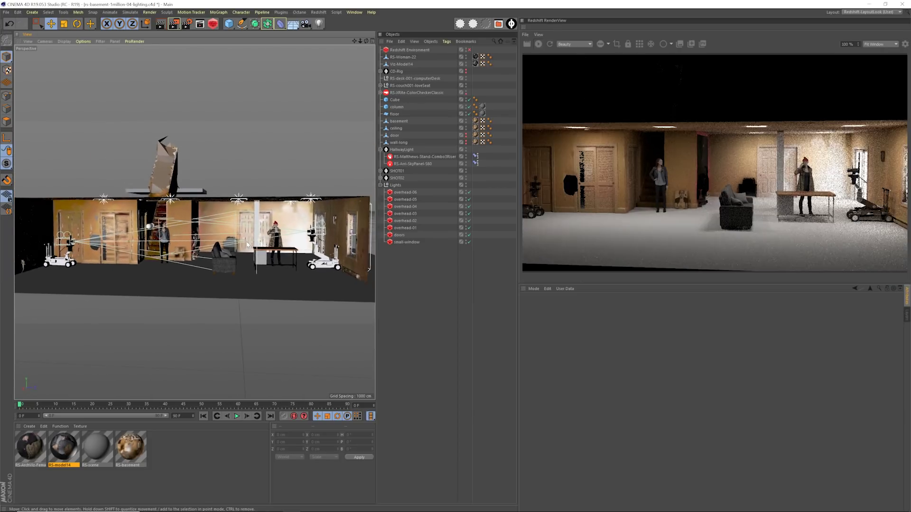
scroll(244, 246, "up", 4)
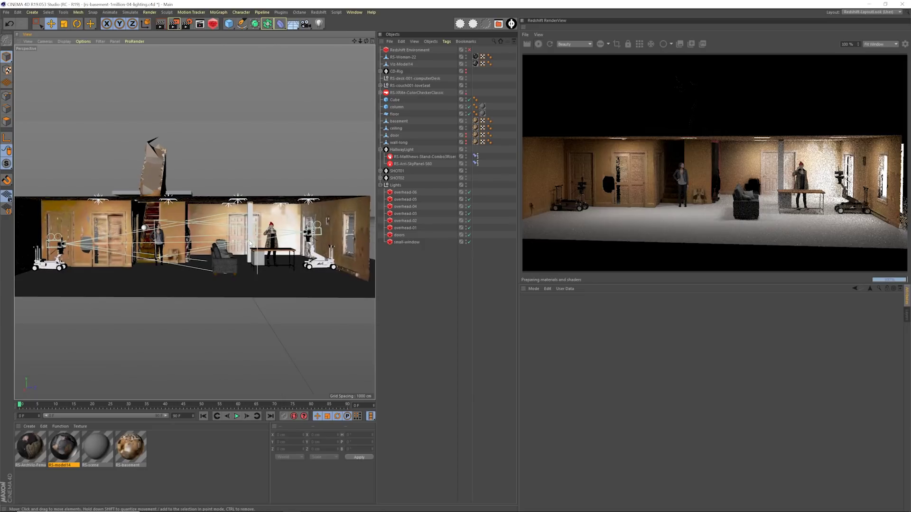
scroll(251, 242, "up", 3)
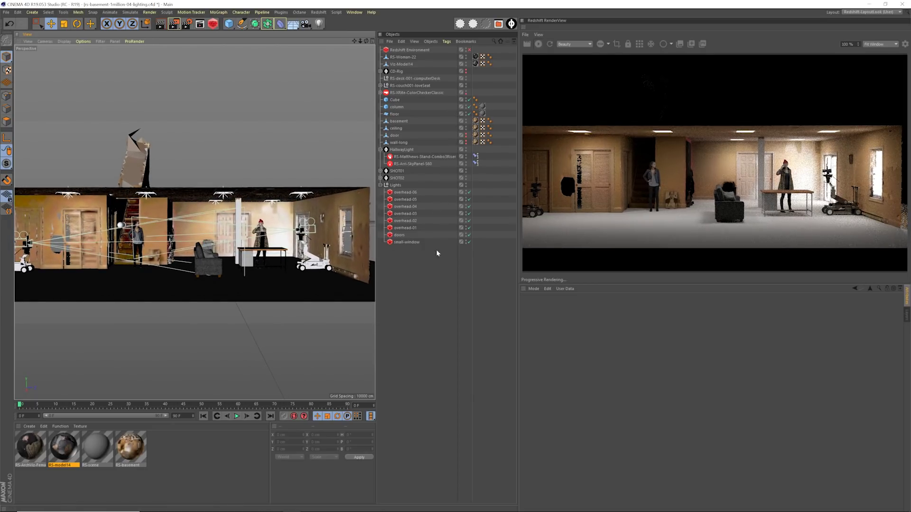
- Disable the doors, small-window, overhead-05 and overhead-06 Redshift lights in the Objects manager
left_click(468, 235)
left_click(469, 242)
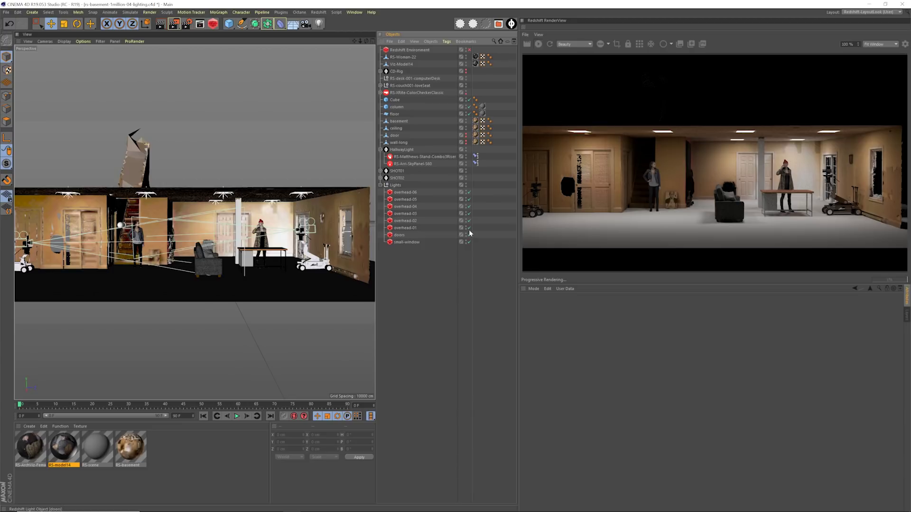
left_click(470, 199)
left_click(469, 192)
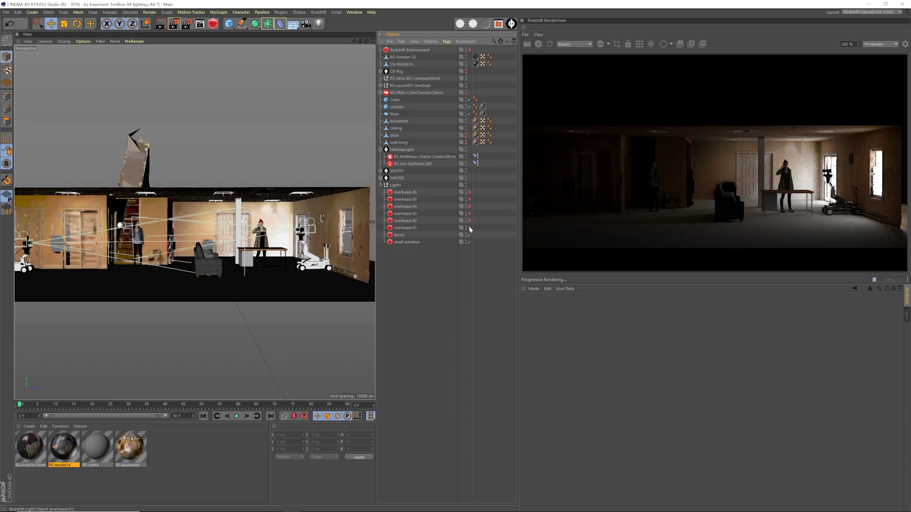
- View the viewport through the Red-EpicDragon camera
left_click(45, 41)
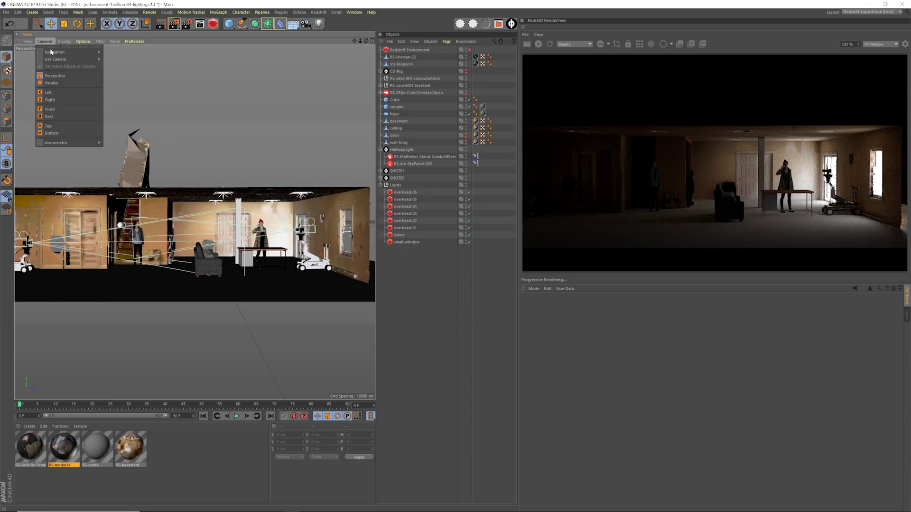
mouse_move(76, 58)
left_click(119, 71)
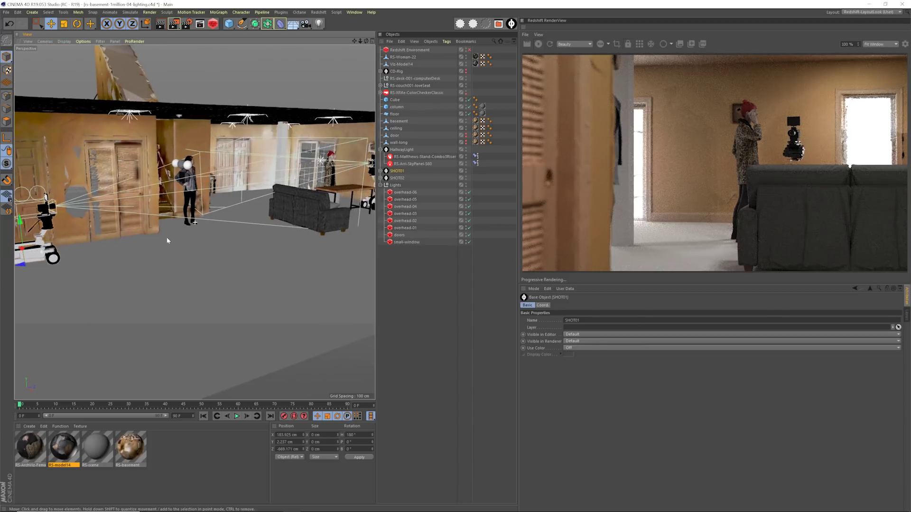
- Slide the SHOT01 dolly forward and sideways deeper into the room, then expand its rig
left_click_drag(167, 240, 108, 260, "alt")
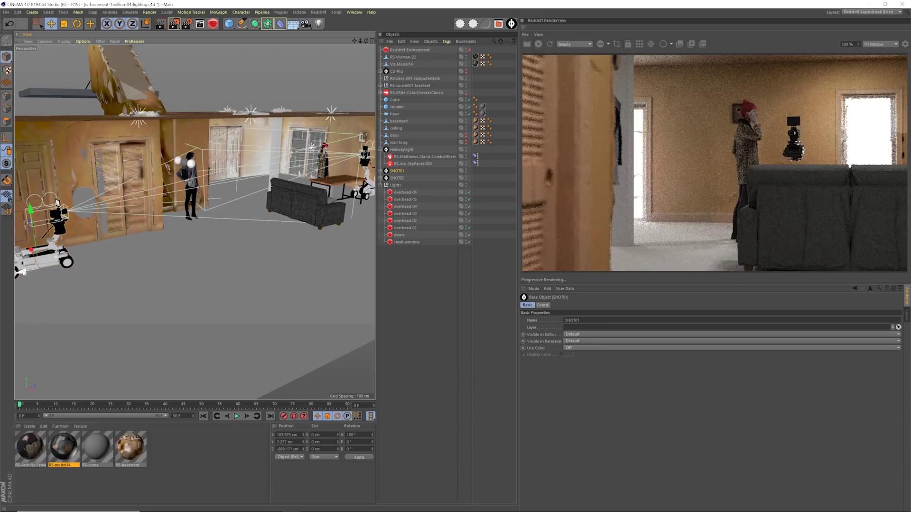
left_click_drag(23, 272, 131, 261)
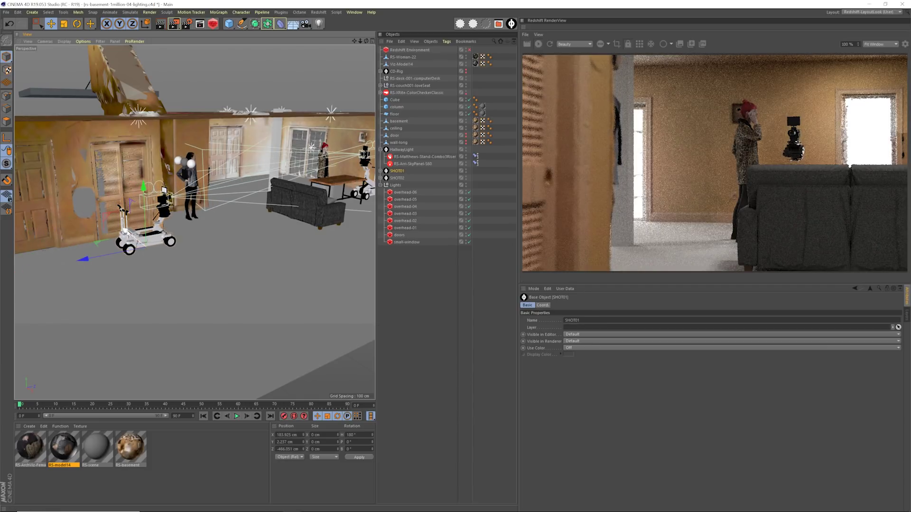
left_click_drag(128, 250, 134, 257)
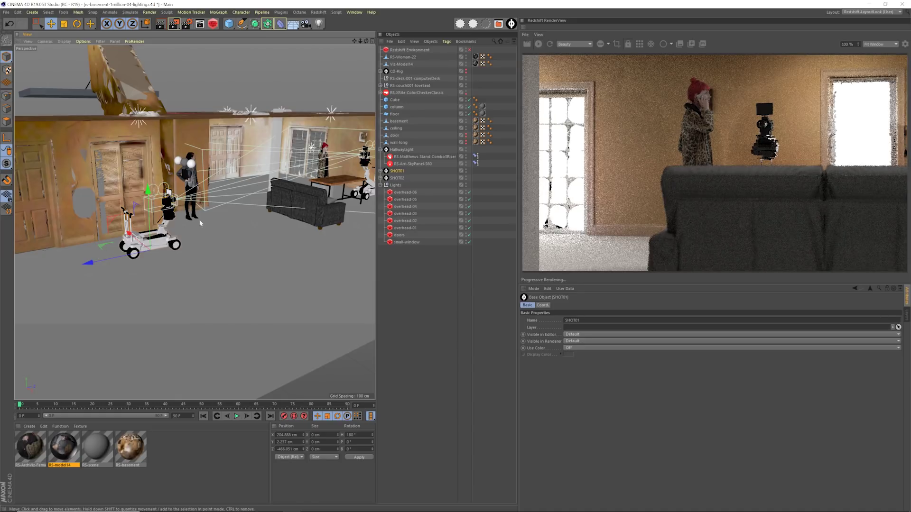
mouse_move(196, 217)
left_mouse_down()
mouse_move(198, 243)
mouse_move(181, 216)
left_mouse_up()
left_click(127, 193)
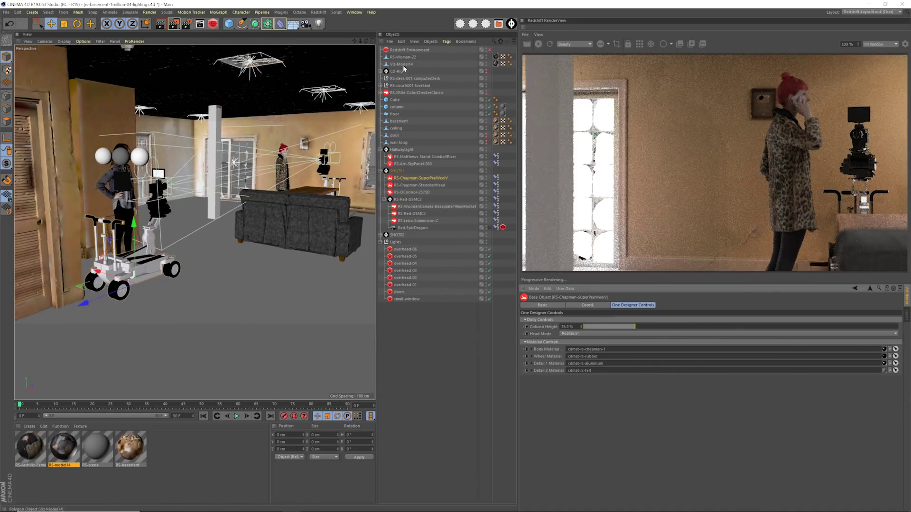
- Focus Red-EpicDragon on the red-hatted woman and rotate her to face the camera (~29.7° heading)
scroll(208, 265, "up", 5)
scroll(209, 266, "down", 5)
left_click(406, 228)
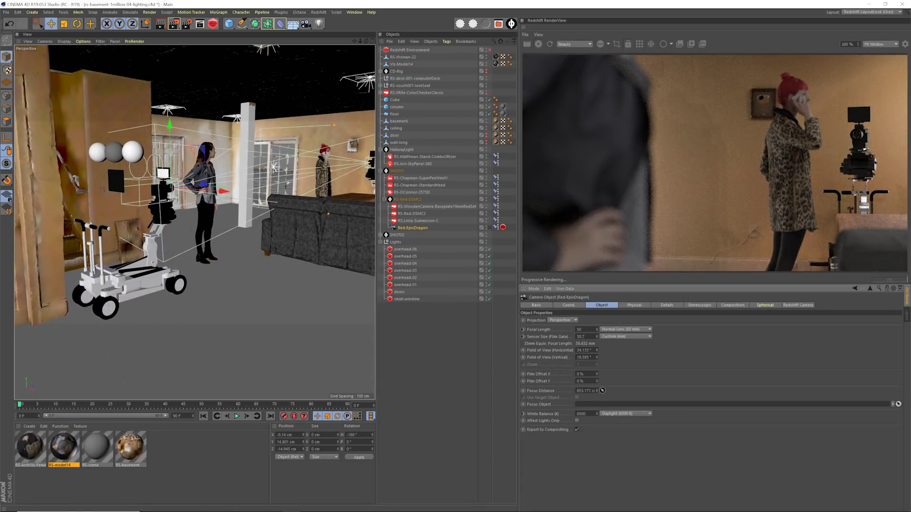
left_click_drag(603, 391, 326, 152)
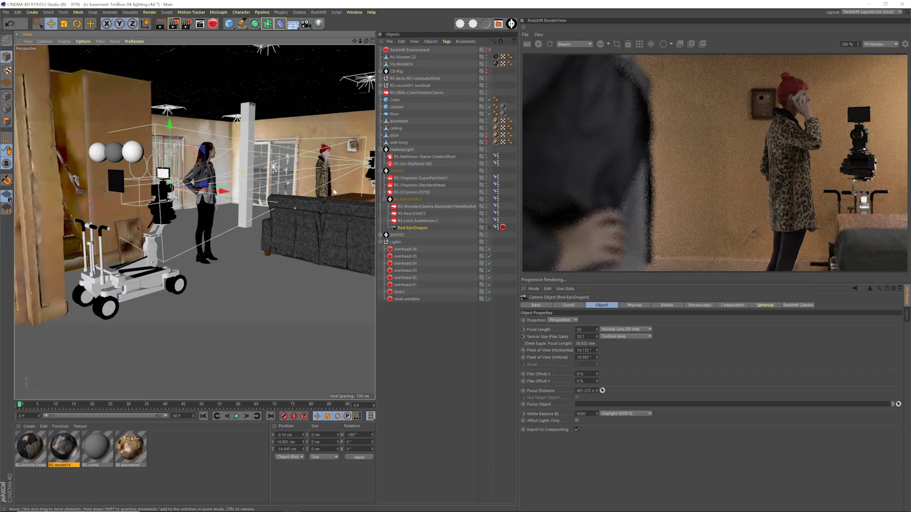
left_click(402, 64)
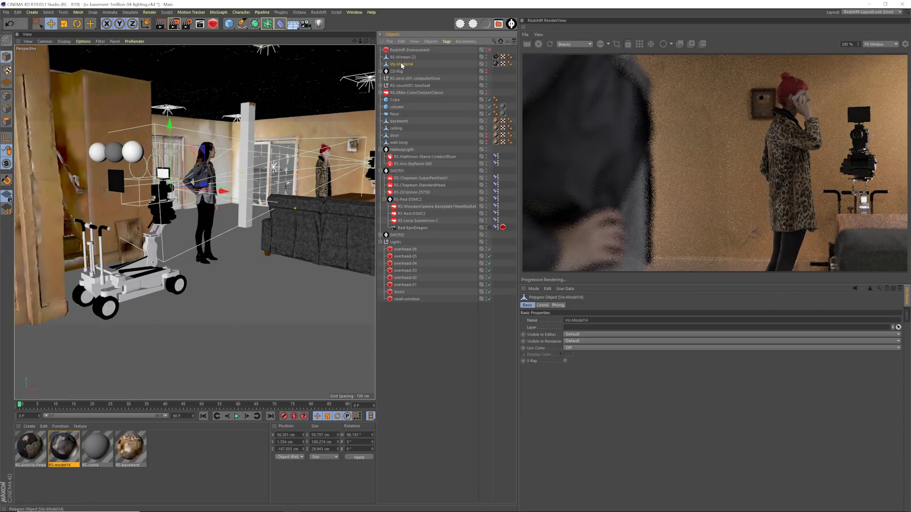
key("r")
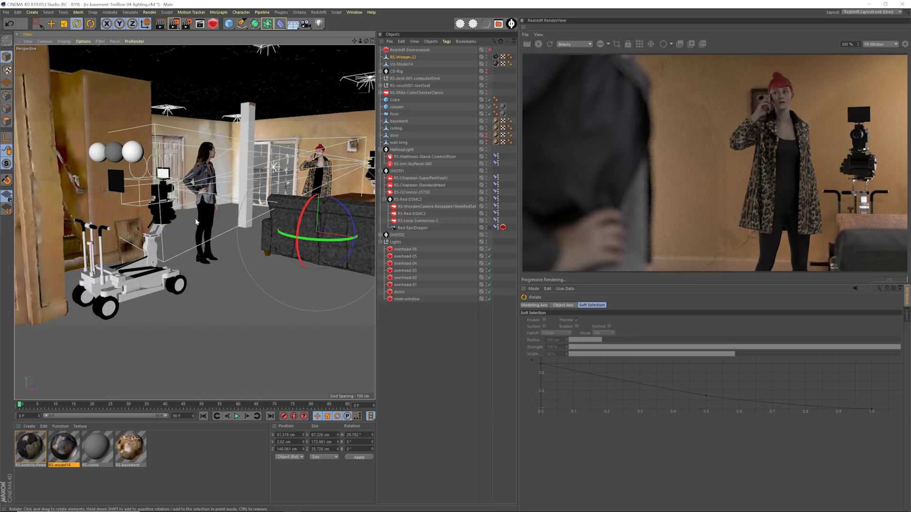
- Re-pick the Red-EpicDragon focus distance on the woman, setting it to 393.781
left_click(296, 257)
left_click_drag(311, 226, 266, 226, "alt")
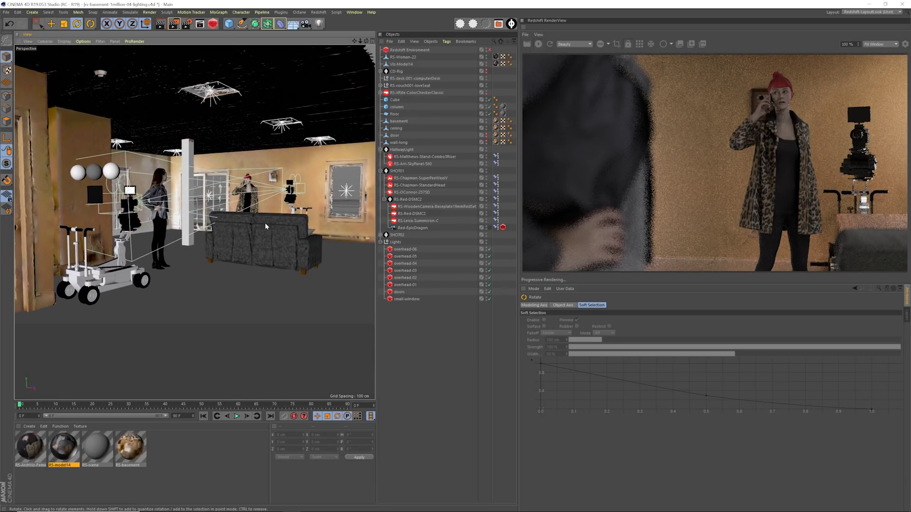
left_click(412, 228)
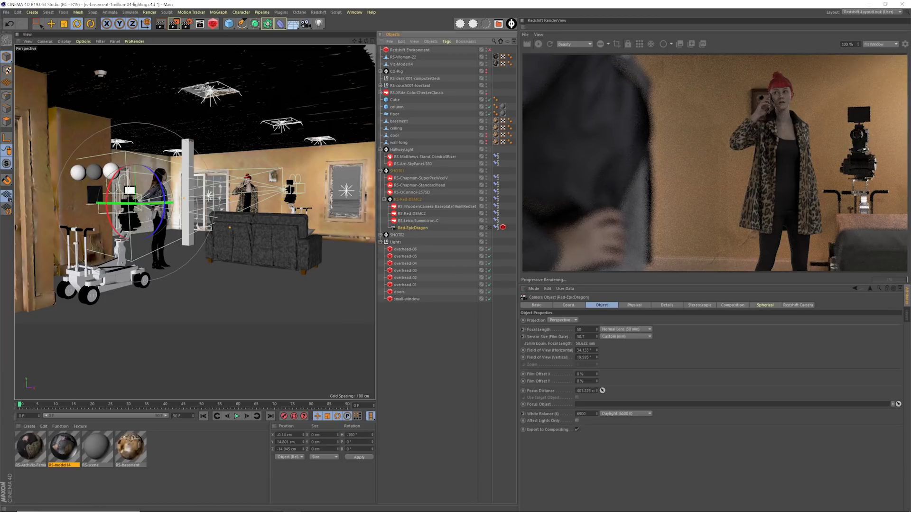
left_click(253, 188)
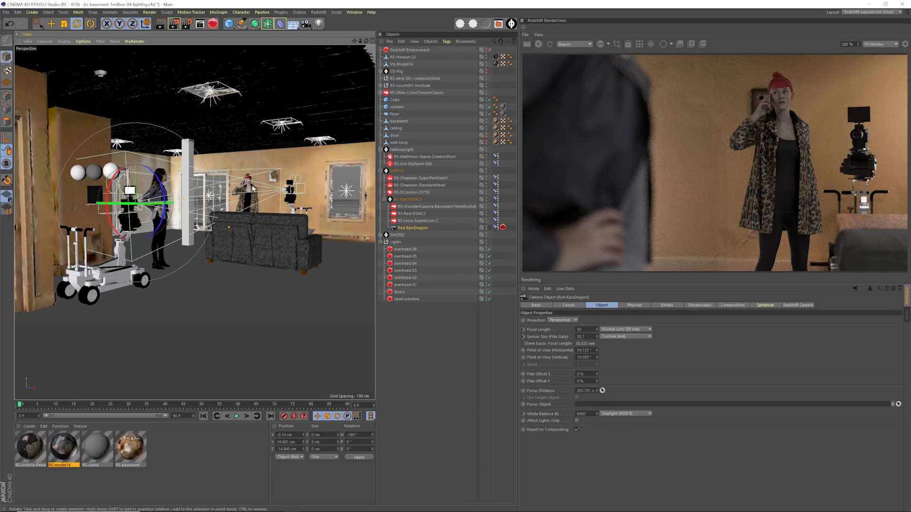
left_click(423, 330)
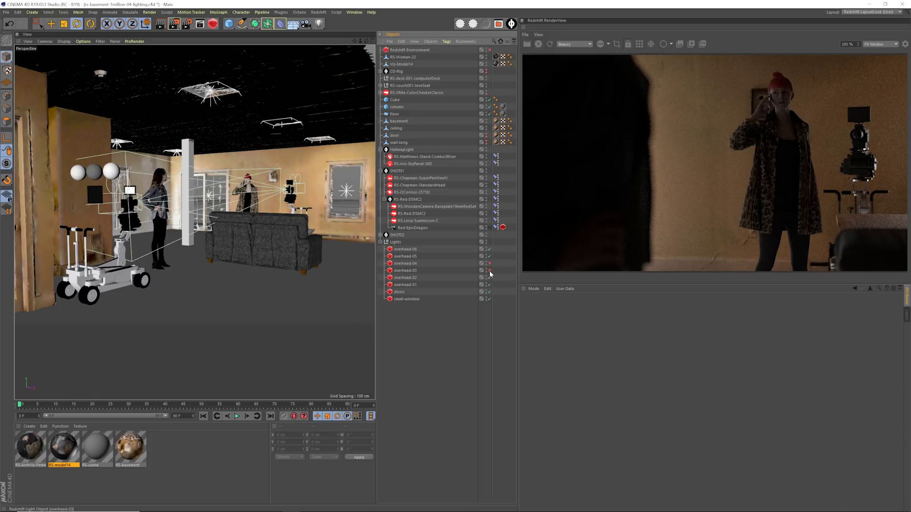
- Re-enable the overhead-03 and overhead-04 lights
left_click(489, 270)
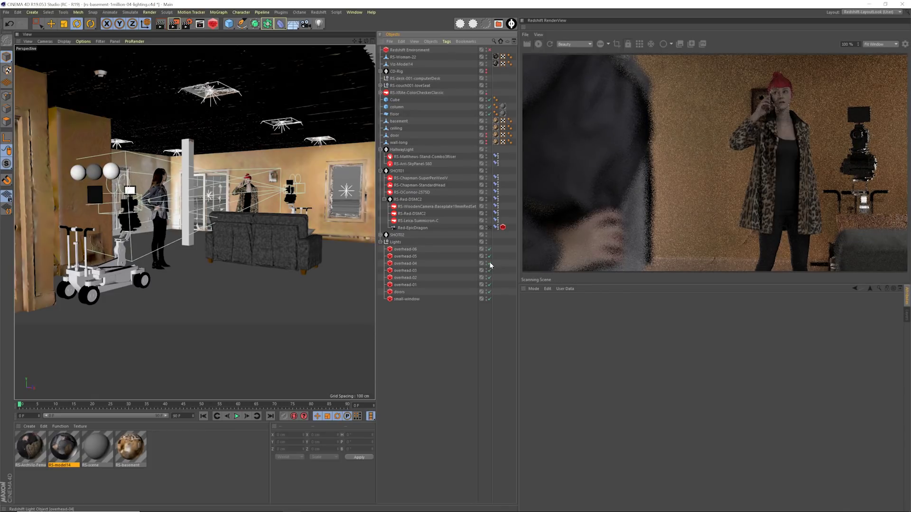
left_click(489, 263)
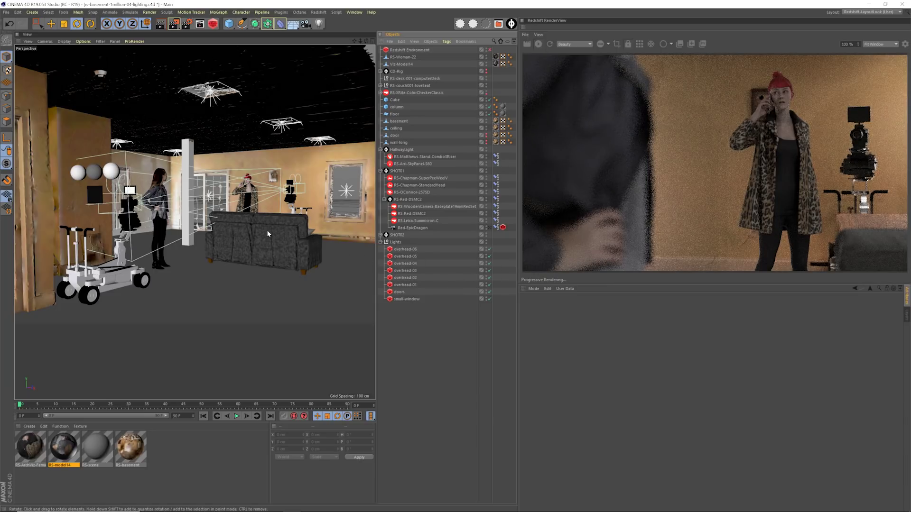
scroll(268, 234, "up", 5)
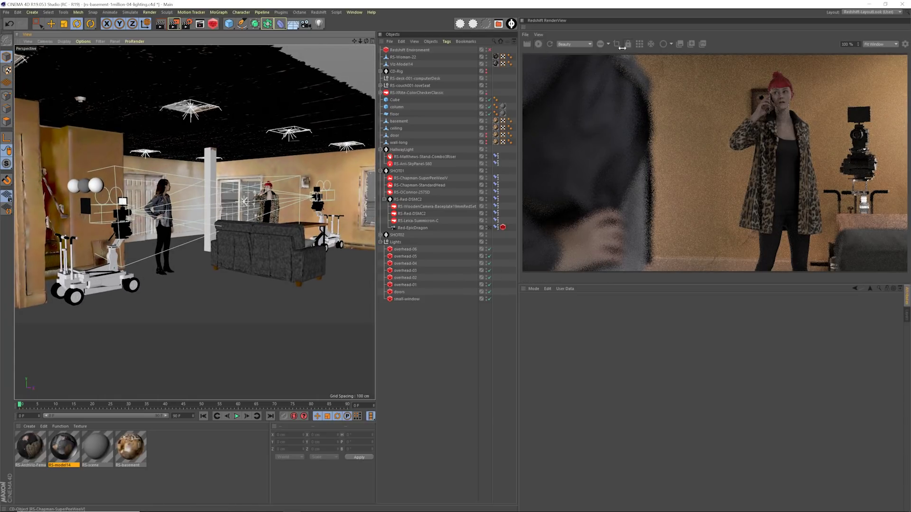
- Orbit and zoom out to a wide view of the basement, couch, dolly, woman and ceiling lights
left_click_drag(275, 252, 252, 230, "alt")
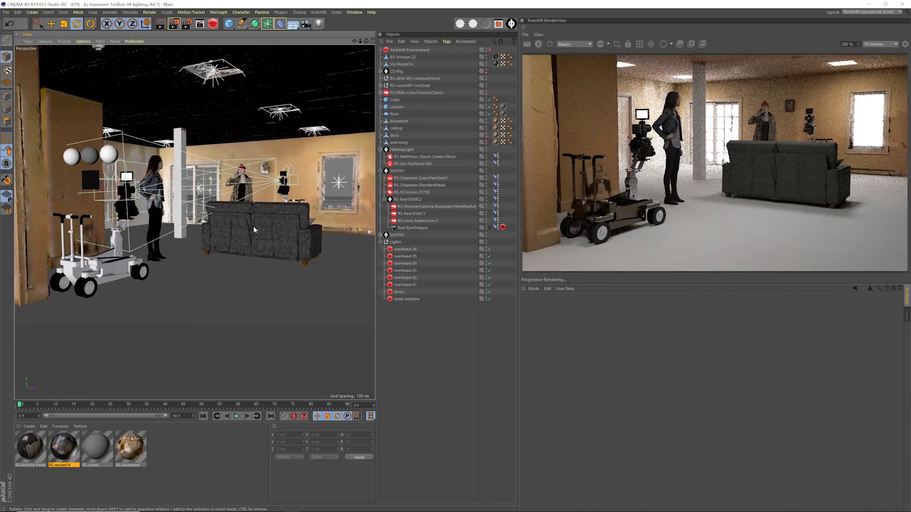
left_click_drag(252, 225, 244, 198, "alt")
scroll(243, 198, "down", 10)
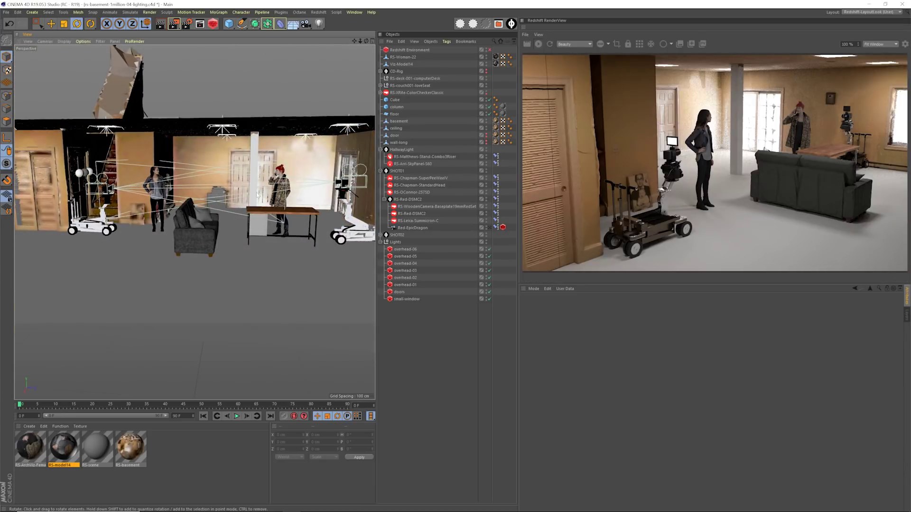
scroll(219, 205, "up", 3)
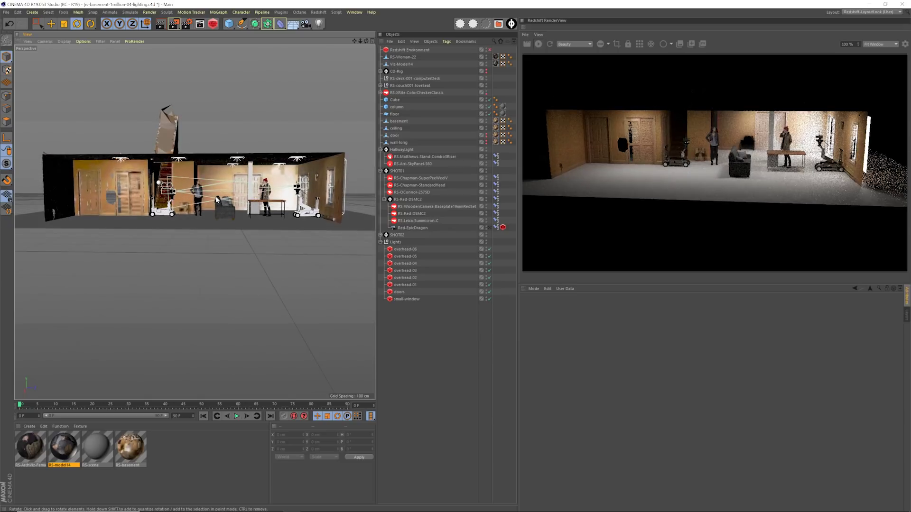
scroll(240, 212, "up", 1)
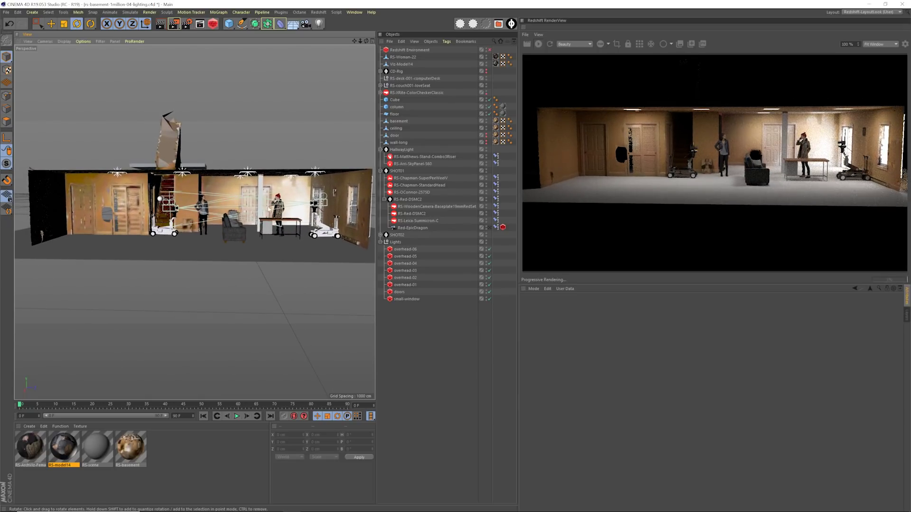
scroll(280, 209, "up", 5)
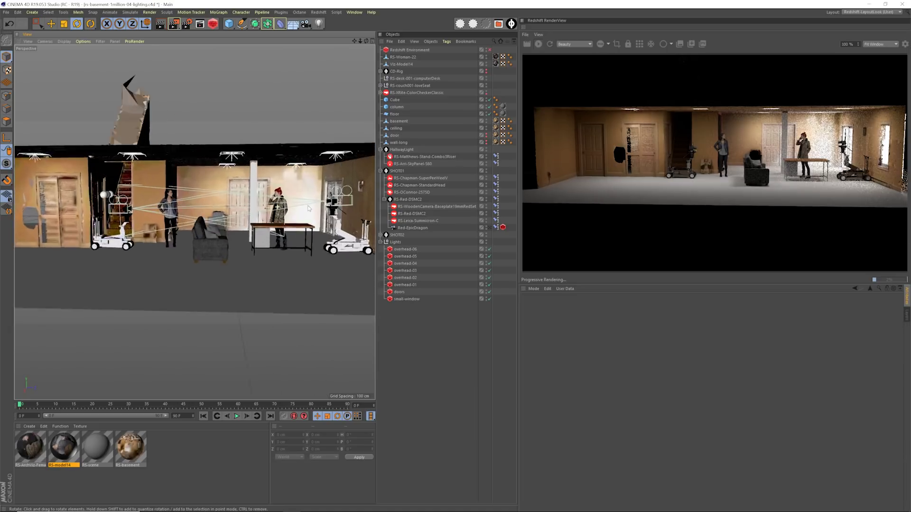
left_click_drag(178, 230, 231, 197, "alt")
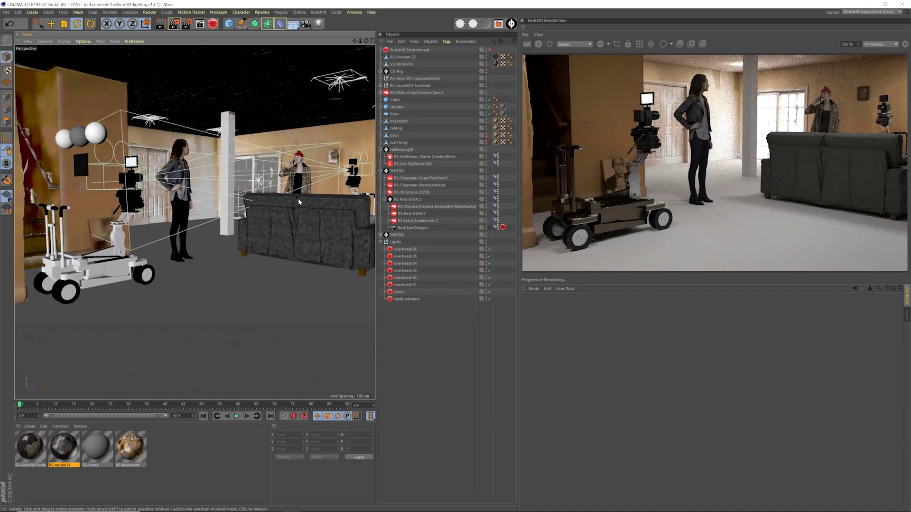
left_click_drag(298, 199, 242, 200, "alt")
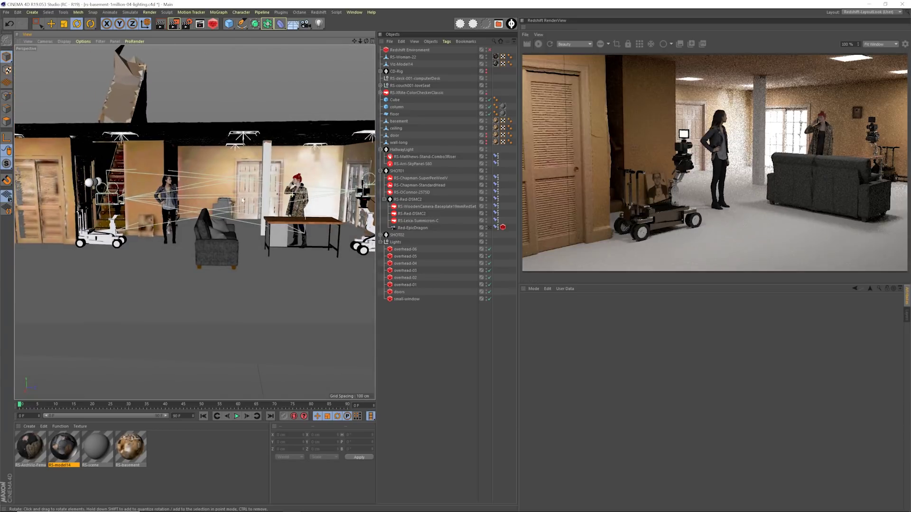
scroll(243, 200, "down", 5)
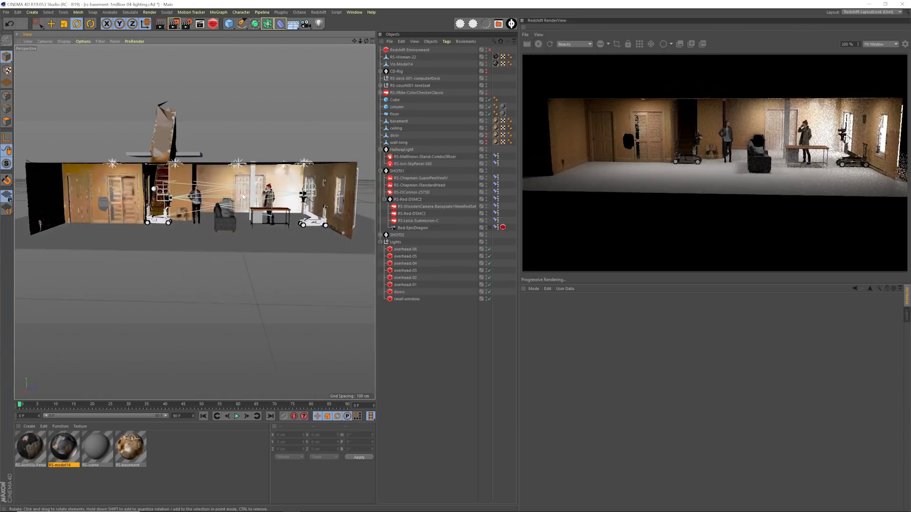
left_click_drag(243, 197, 232, 201, "alt")
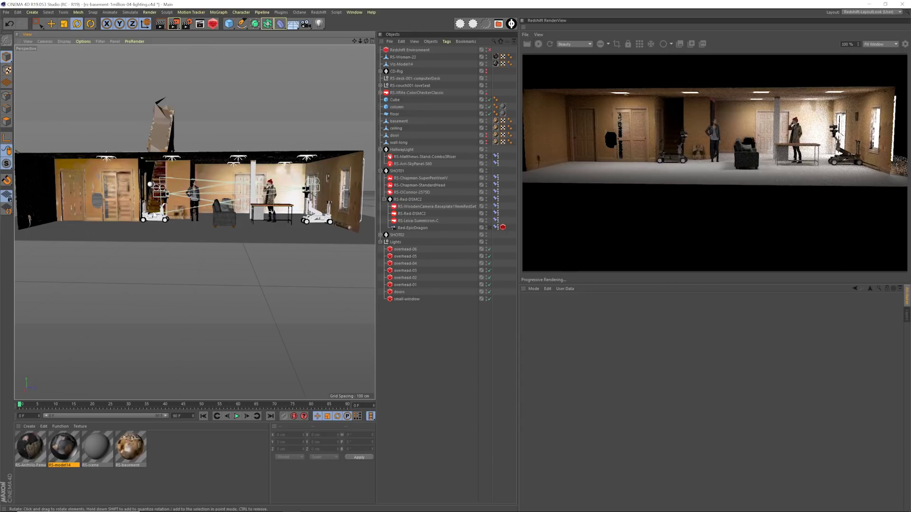
scroll(155, 215, "up", 6)
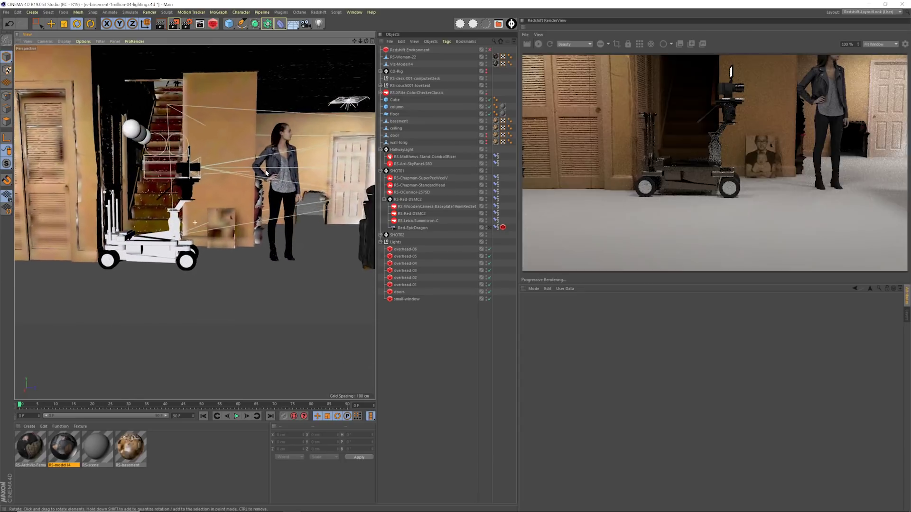
- Orbit past the woman and column to the couch and desk side, facing the door
scroll(266, 173, "down", 4)
scroll(238, 173, "up", 7)
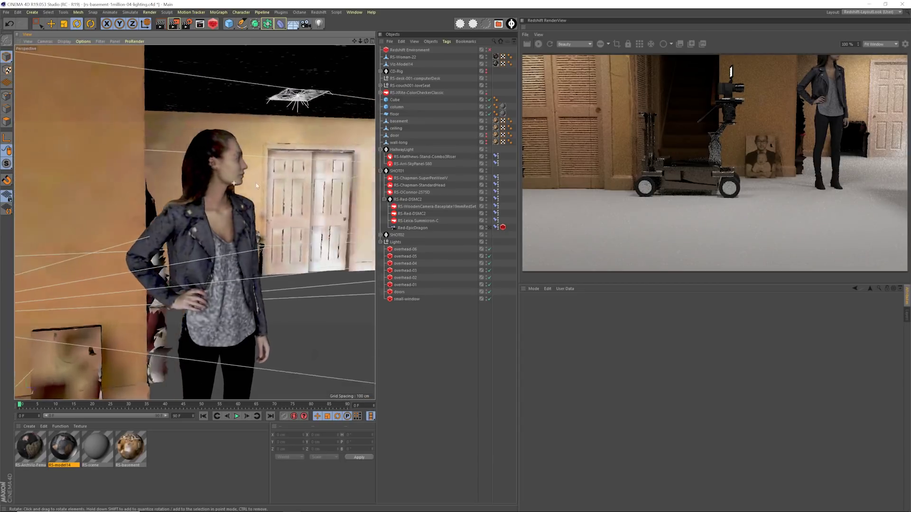
left_click_drag(257, 186, 288, 188, "alt")
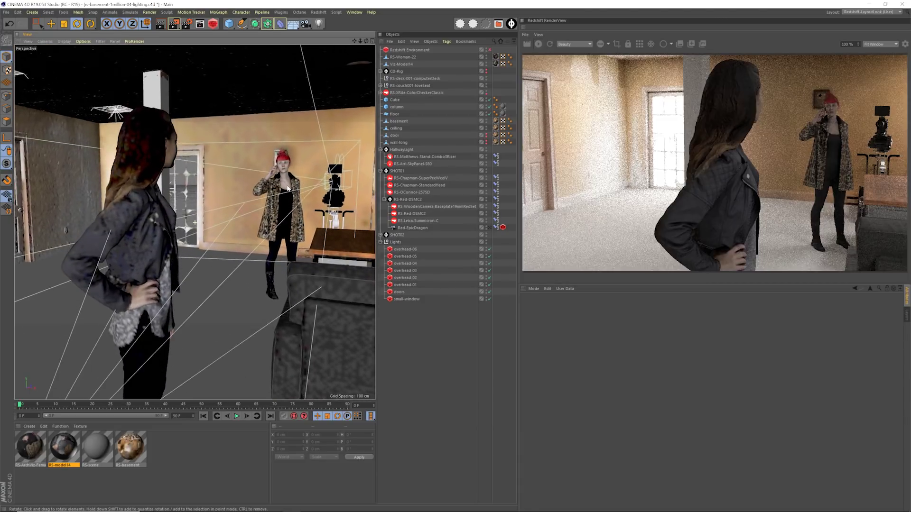
scroll(288, 188, "up", 5)
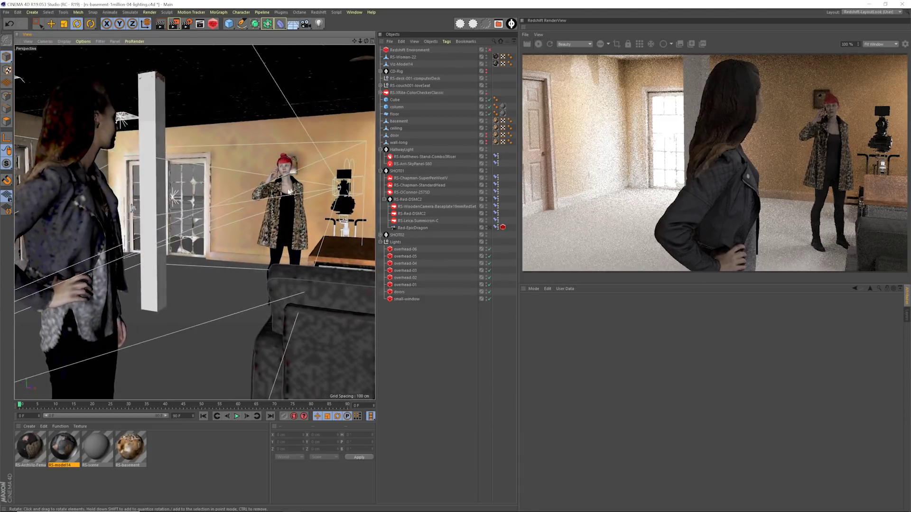
left_click_drag(288, 191, 290, 195, "alt")
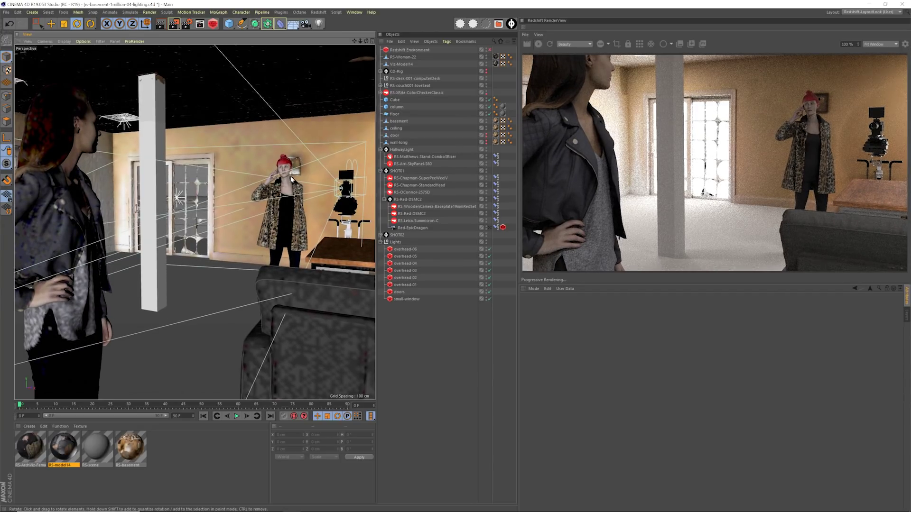
left_click_drag(297, 185, 150, 186, "alt")
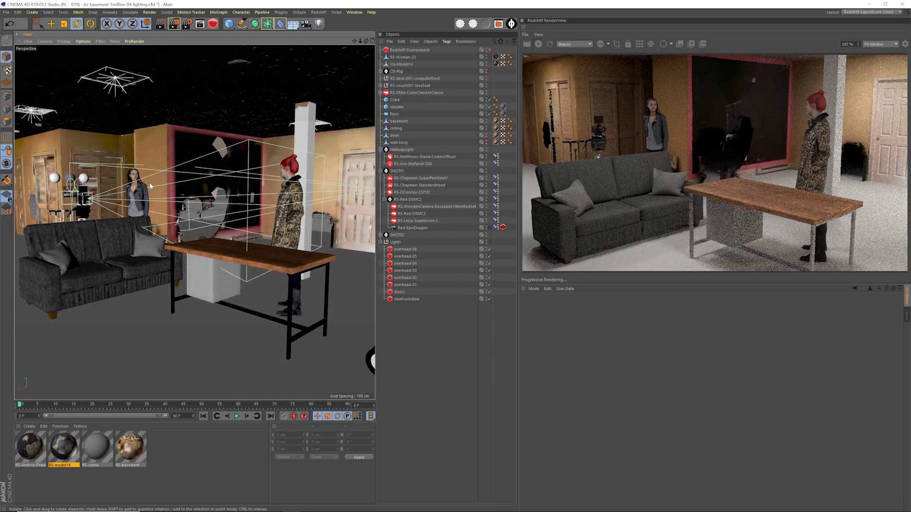
- Orbit back beside the camera dolly, facing the standing woman, stairs and couch, tilted slightly up
left_click_drag(141, 203, 213, 224, "alt")
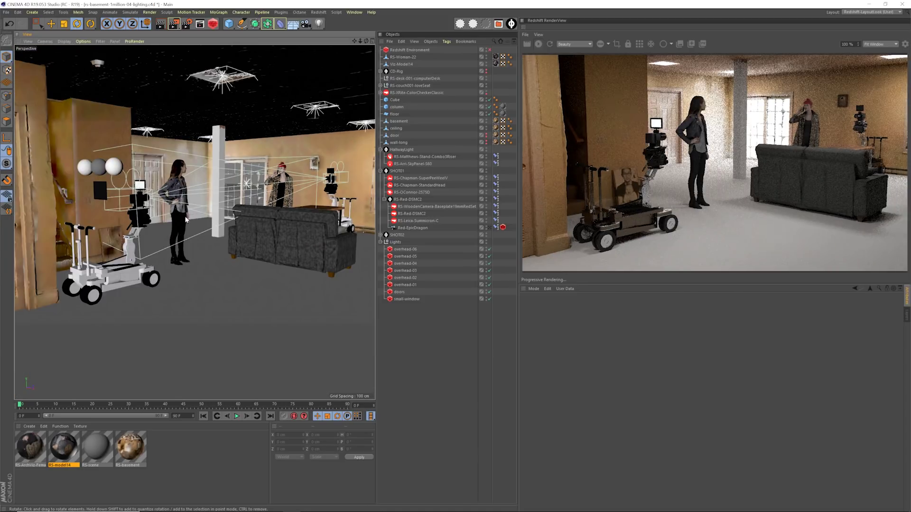
left_click_drag(139, 202, 180, 202, "alt")
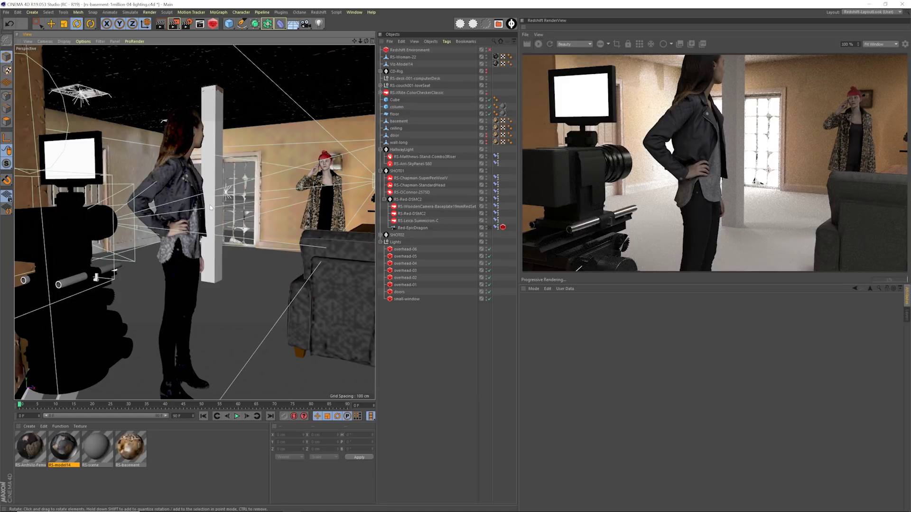
left_click_drag(216, 204, 132, 204, "alt")
scroll(132, 204, "down", 6)
scroll(143, 206, "up", 3)
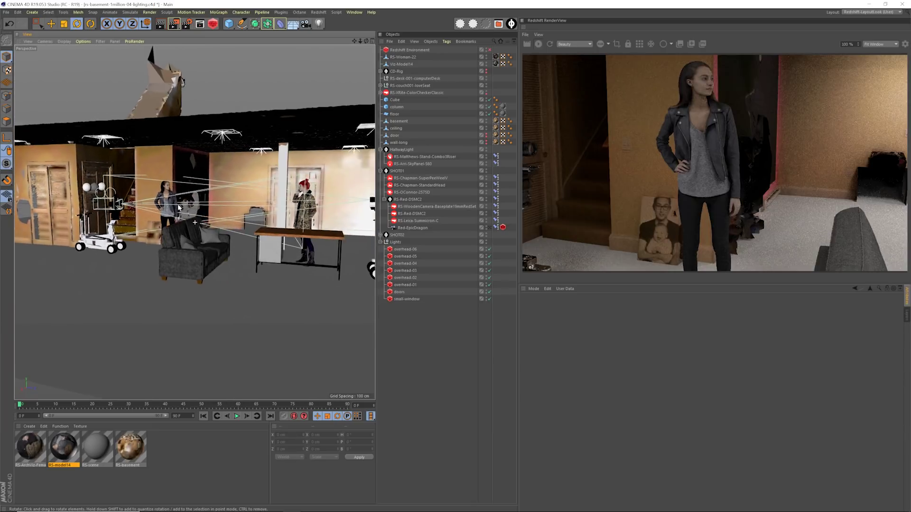
left_click_drag(146, 208, 277, 207, "alt")
scroll(280, 201, "up", 5)
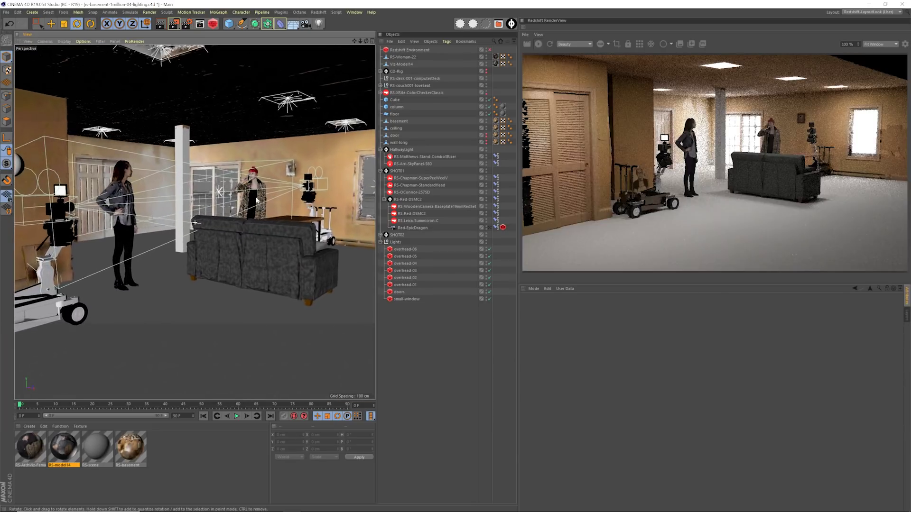
scroll(285, 195, "up", 3)
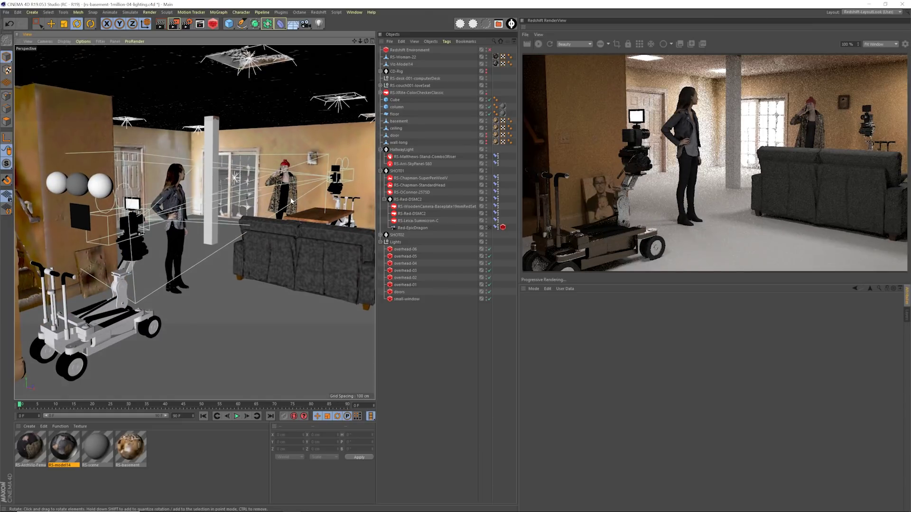
left_click_drag(286, 193, 286, 188, "alt")
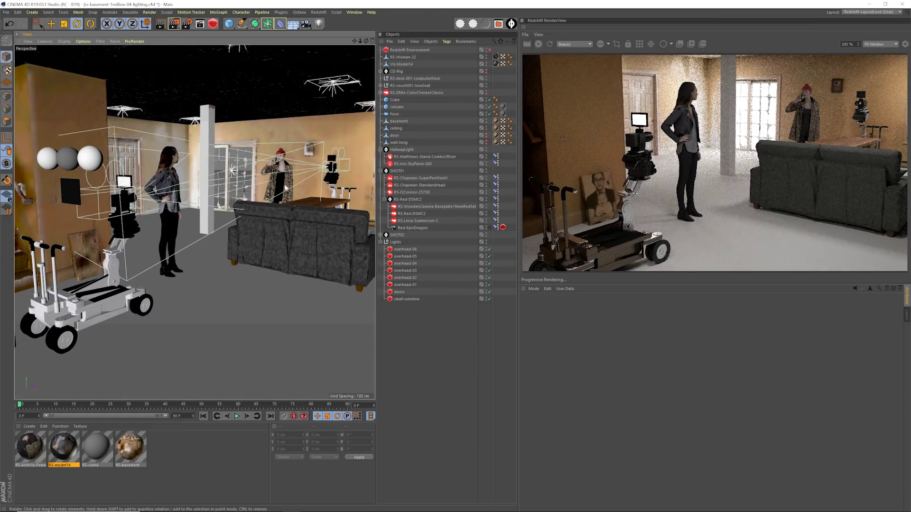